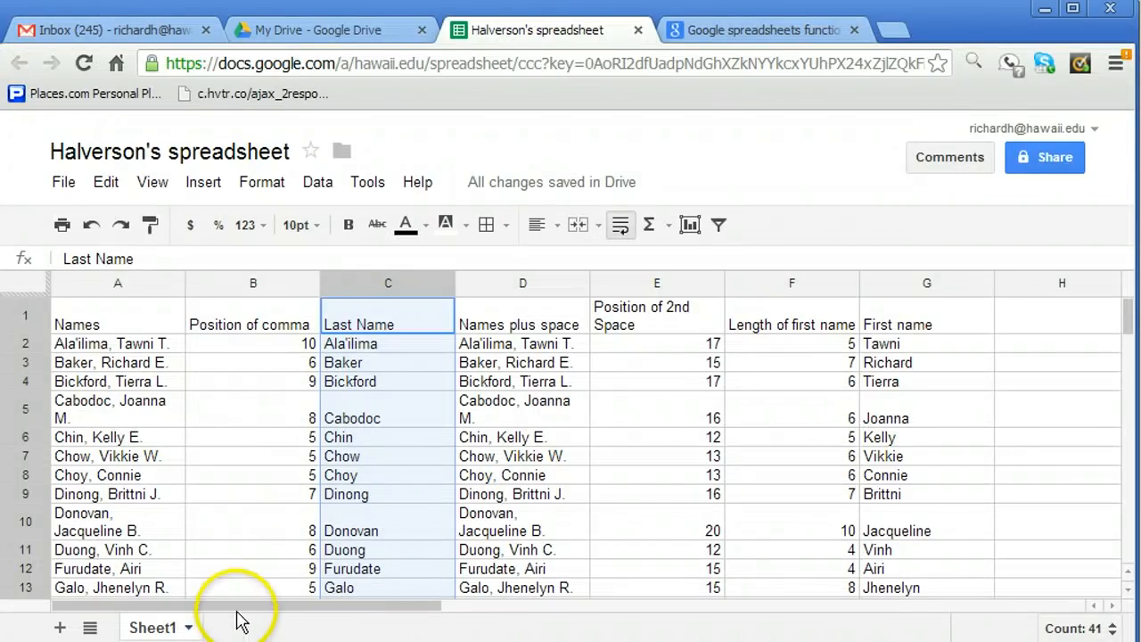
Paste the copied Fake1 scores into column H, starting at cell H1.
left_click_drag(237, 606, 424, 612)
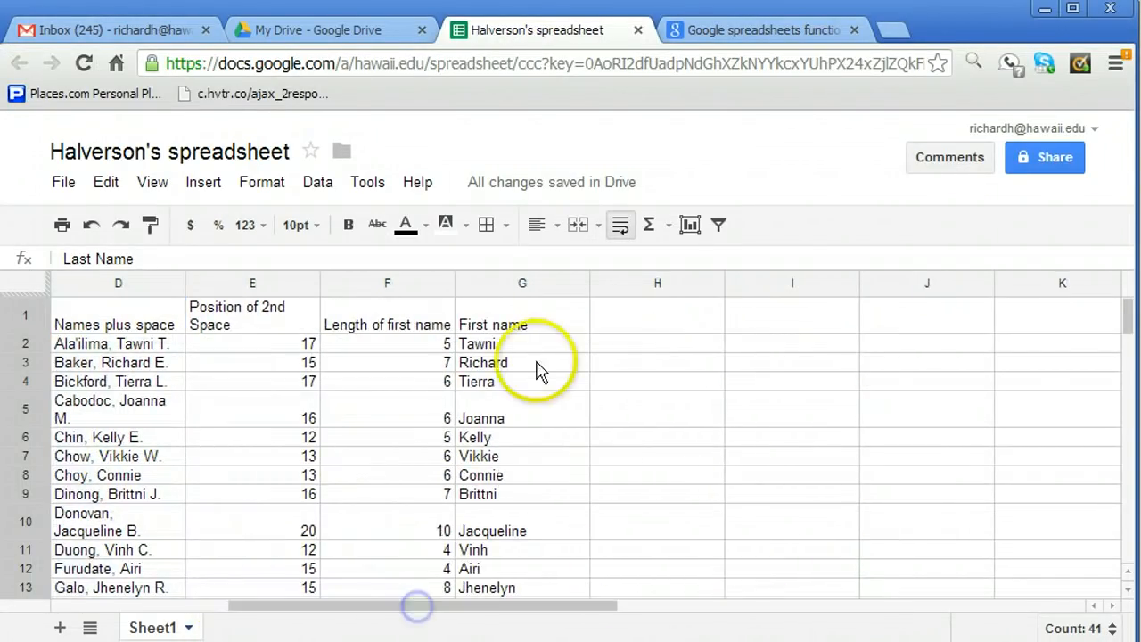
left_click(621, 323)
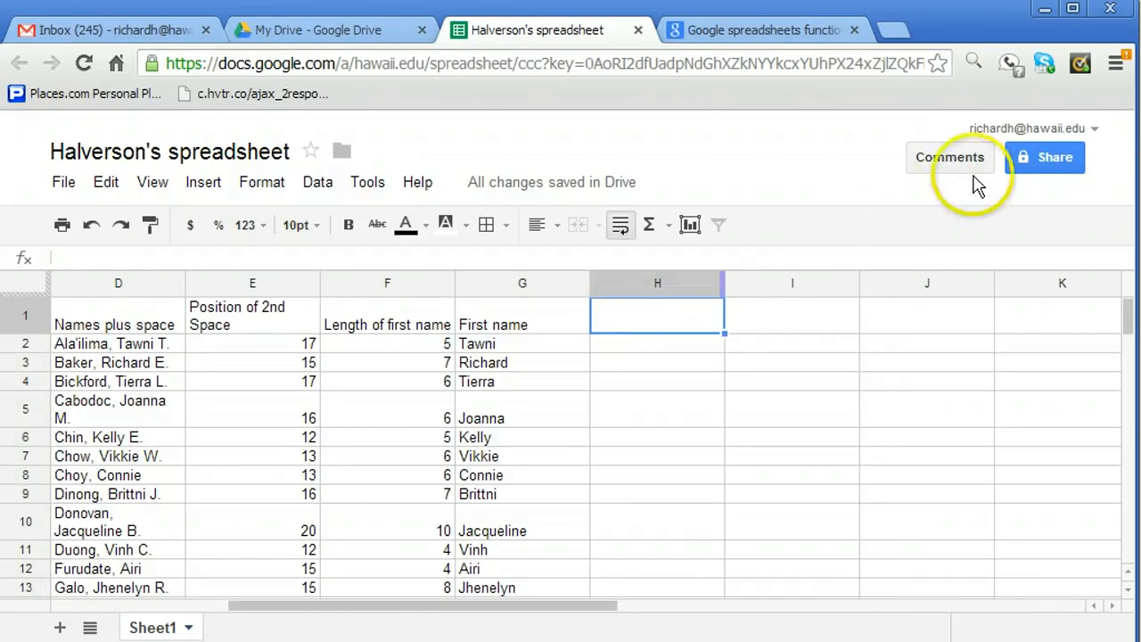
left_click(1118, 66)
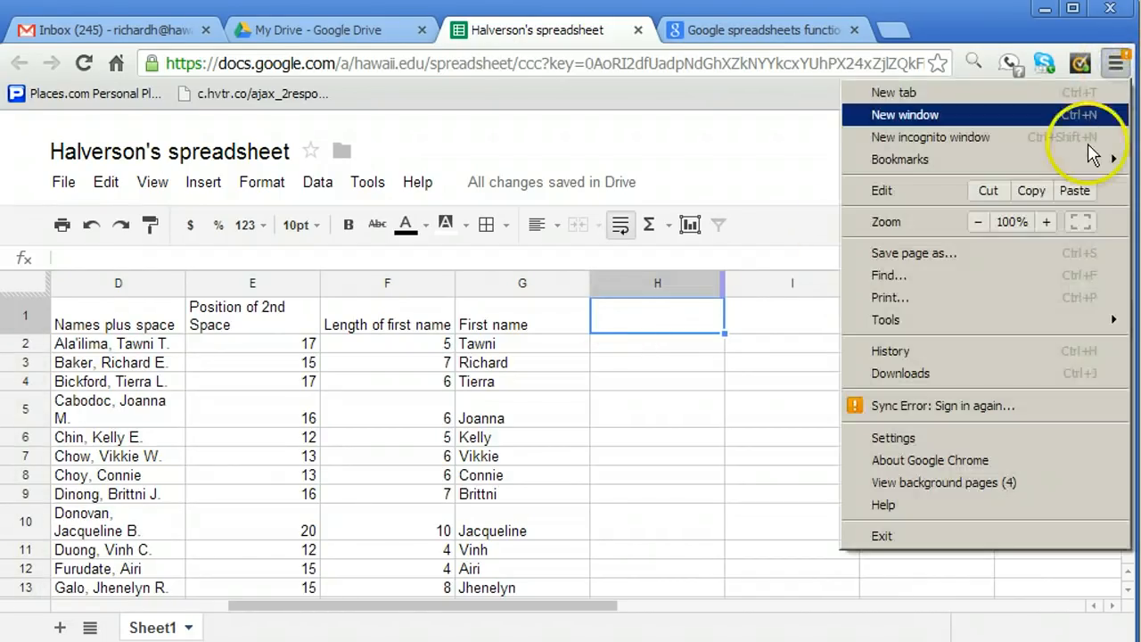
left_click(1080, 185)
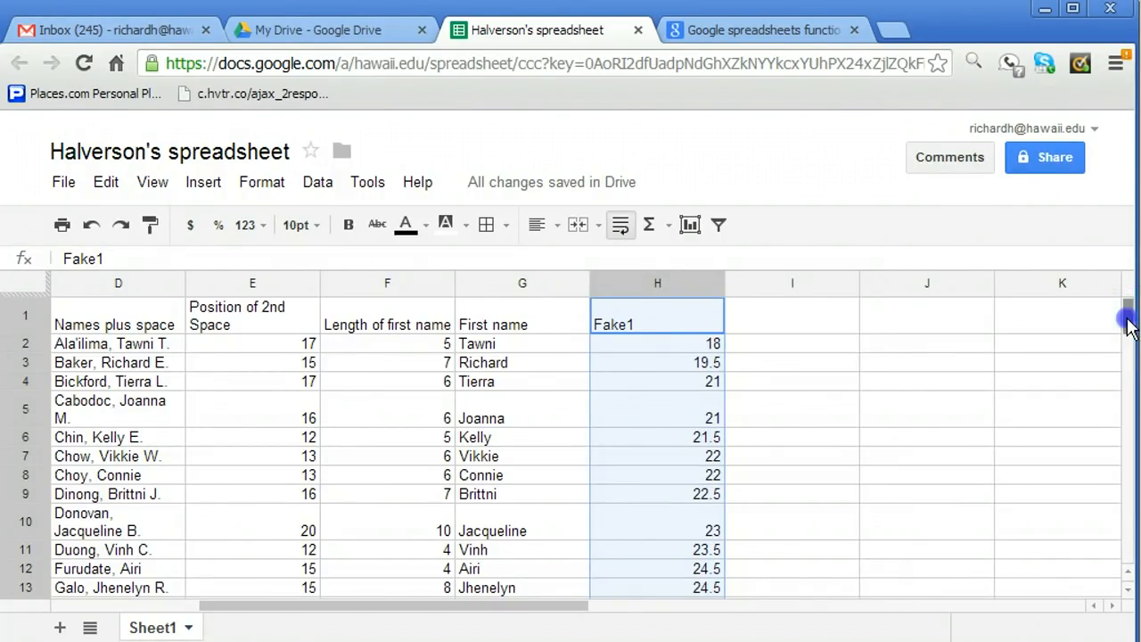
Review the pasted Fake1 scores down column H against the student rows.
mouse_move(1127, 328)
left_mouse_down()
mouse_move(1128, 417)
mouse_move(1125, 312)
left_mouse_up()
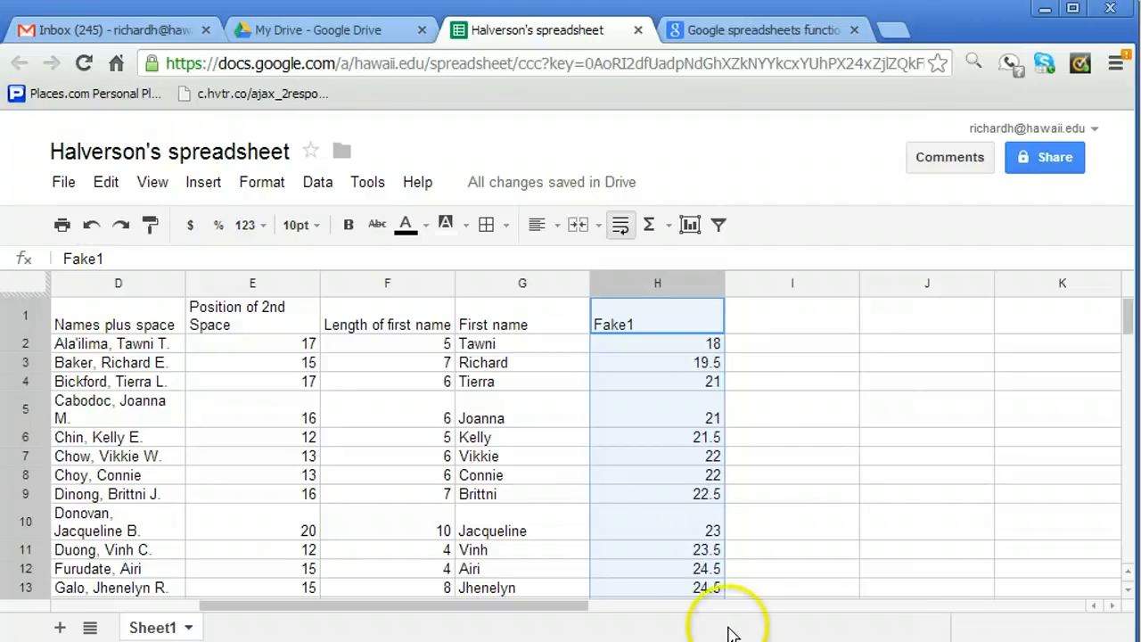
scroll(727, 510, "down", 1)
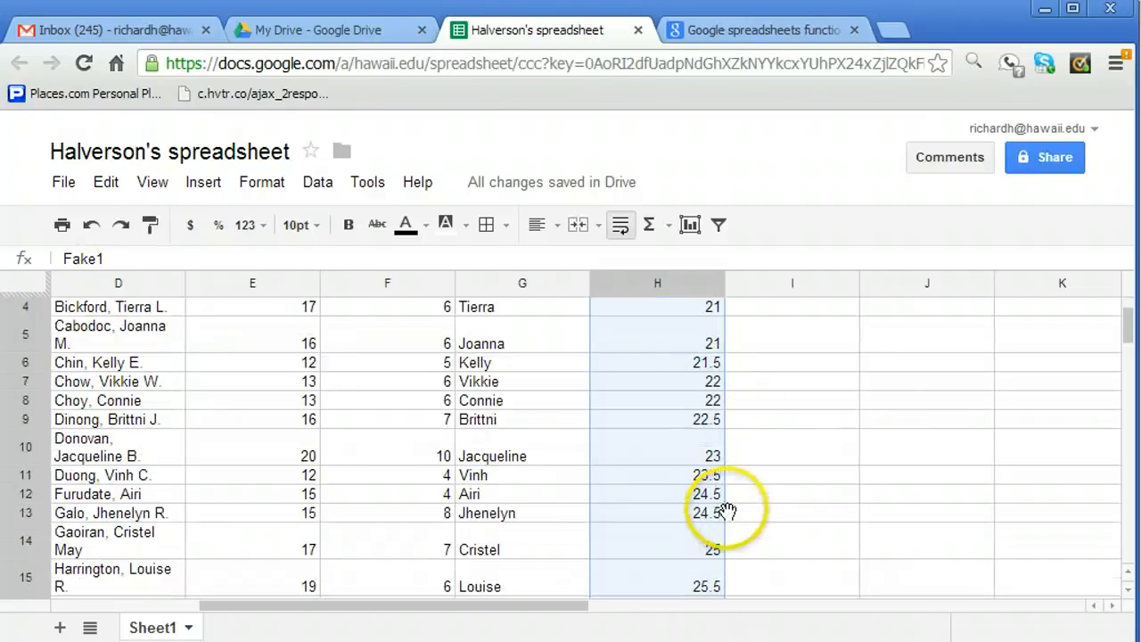
scroll(728, 510, "down", 1)
left_click(716, 470)
scroll(824, 459, "down", 2)
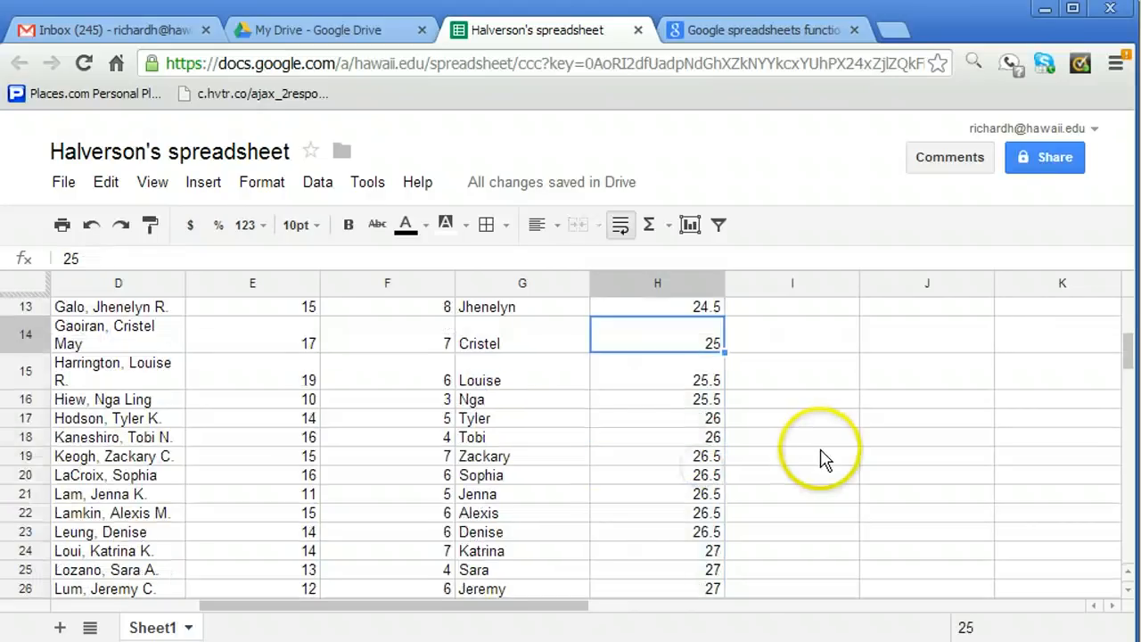
scroll(822, 458, "up", 4)
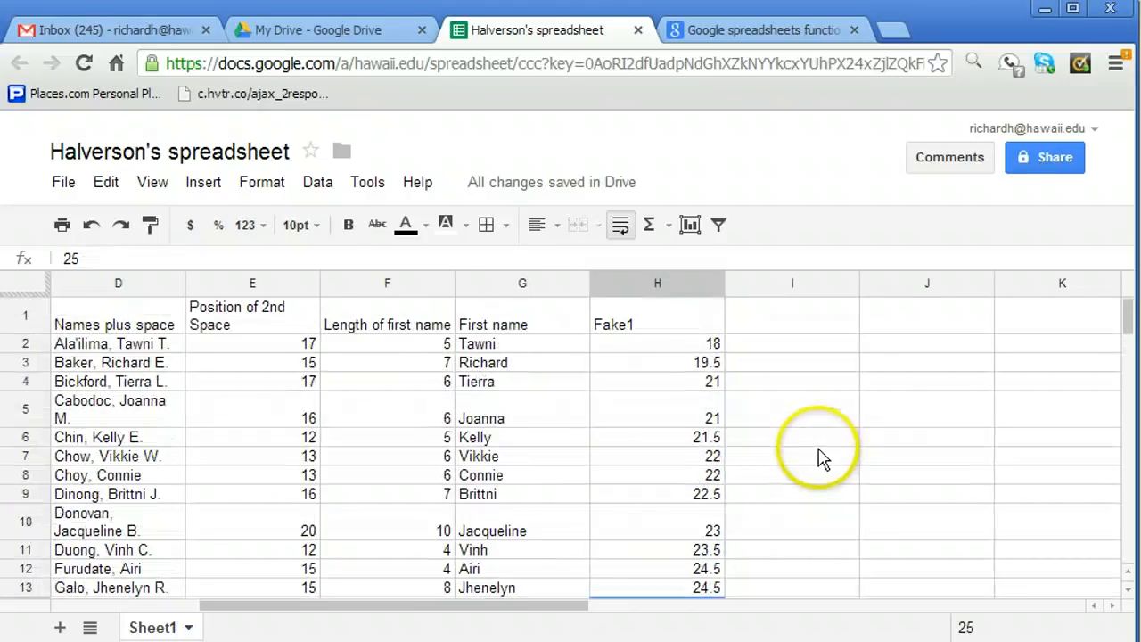
left_click(683, 415)
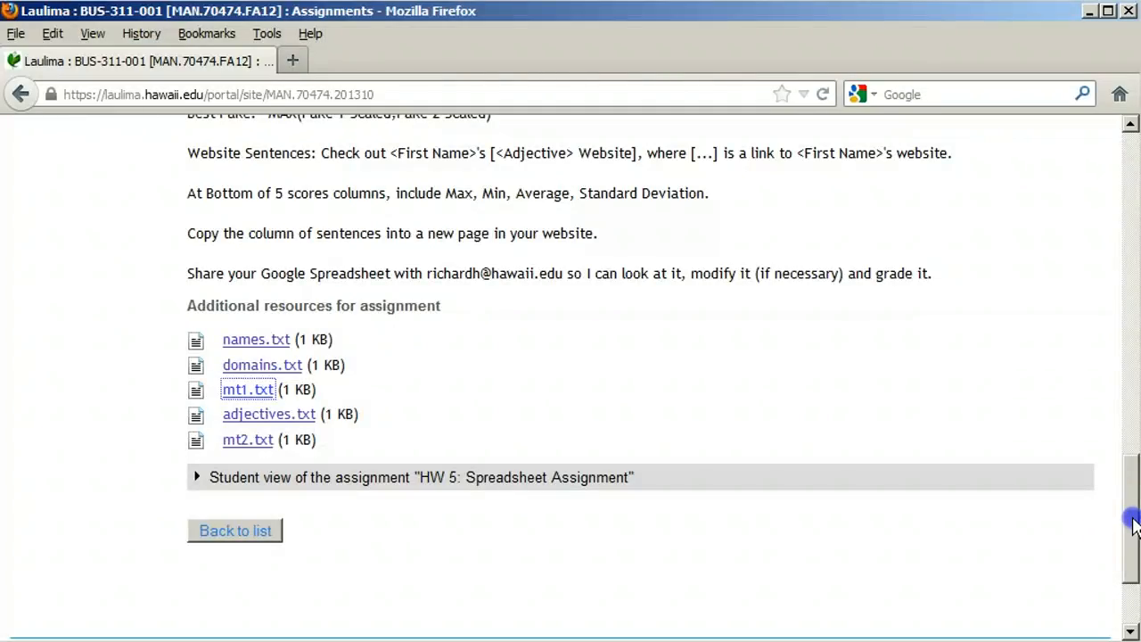
Copy the Fake 1 Scaled formula, =-0.0667*Fake1*Fake1+5*Fake1+6.667, from the assignment page in Firefox.
left_click_drag(1133, 518, 1132, 421)
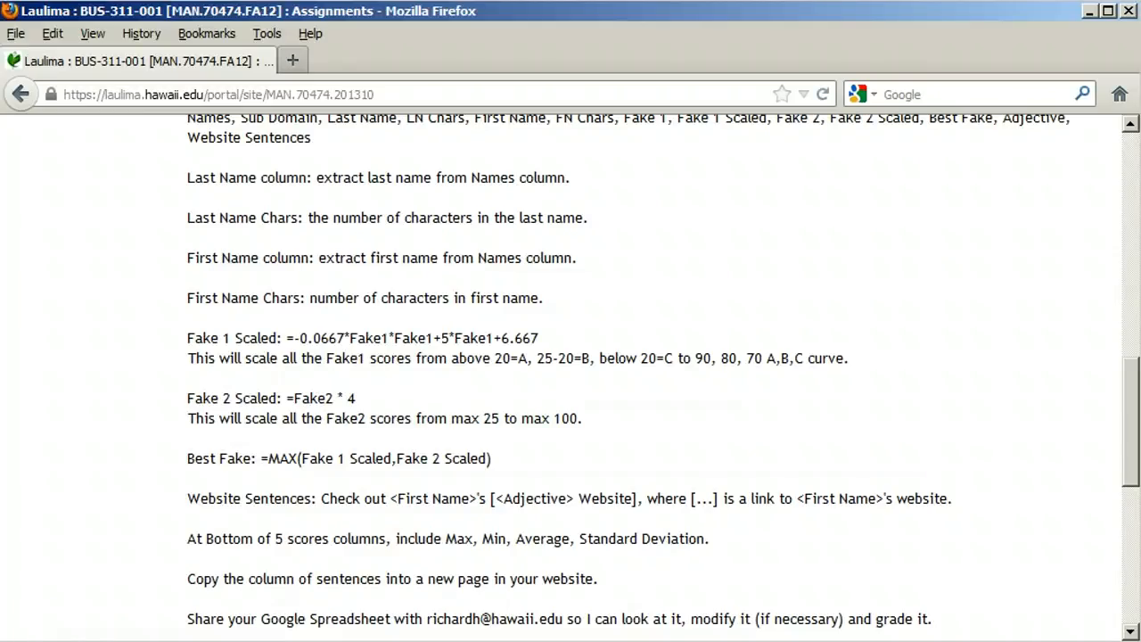
double_click(294, 337)
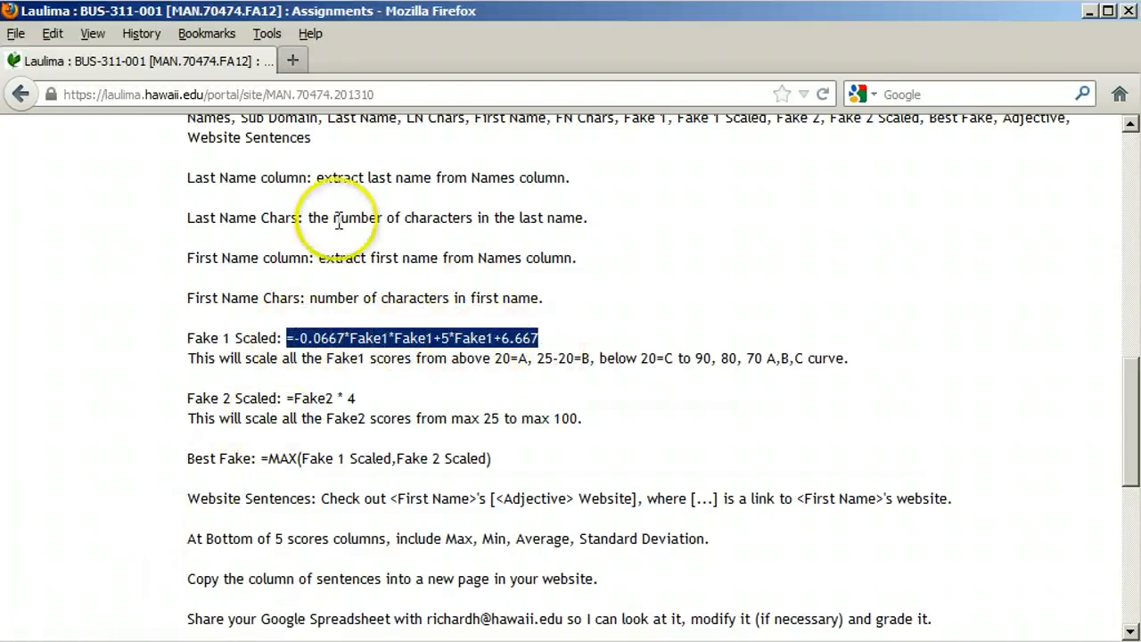
left_click(52, 33)
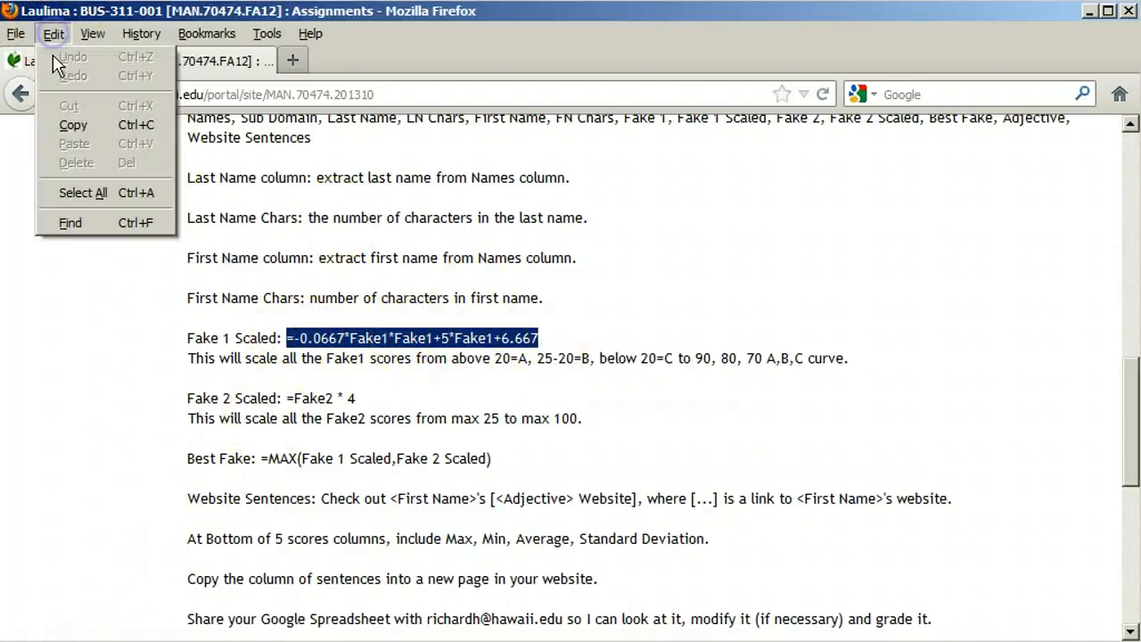
left_click(74, 126)
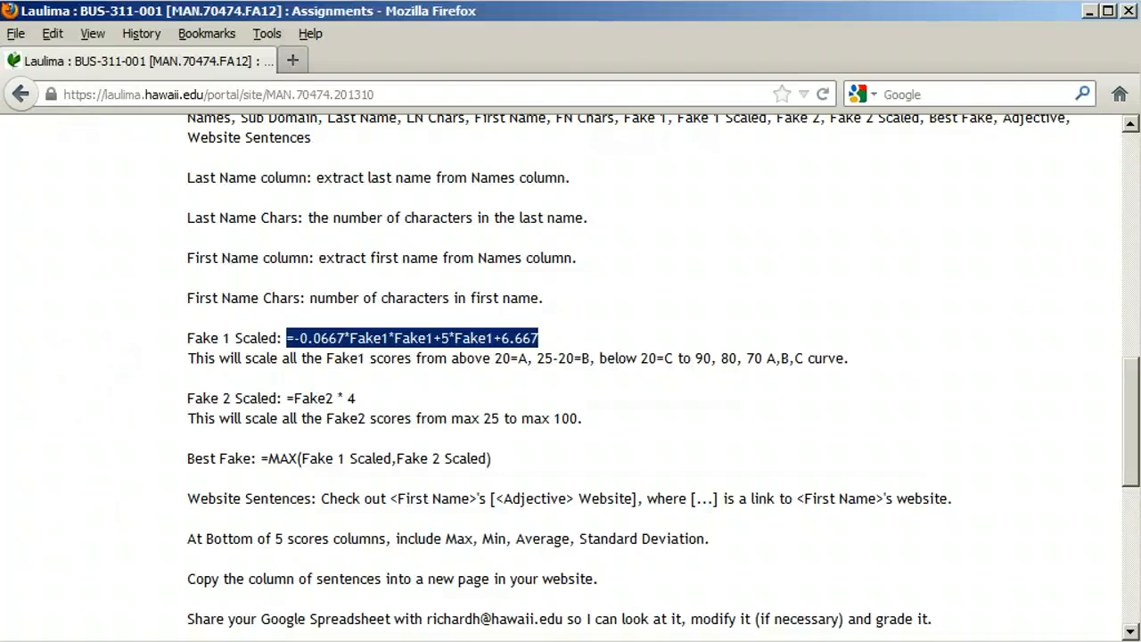
Switch back to the spreadsheet in Chrome and enter the heading "Fake 1 Scaled" in cell I1.
left_click(751, 640)
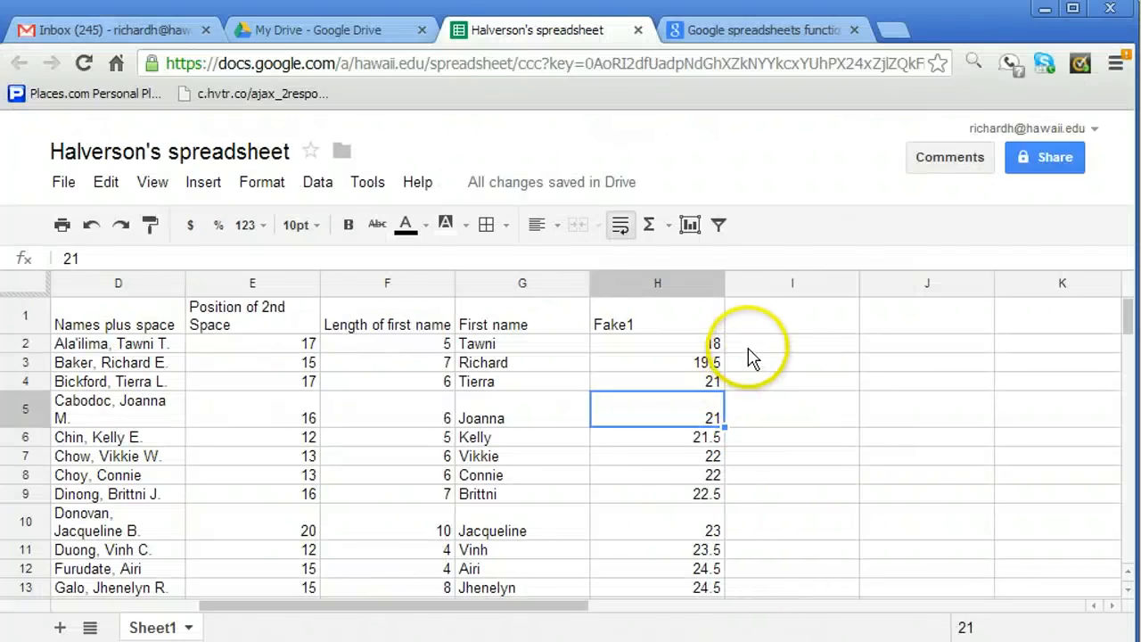
left_click(762, 326)
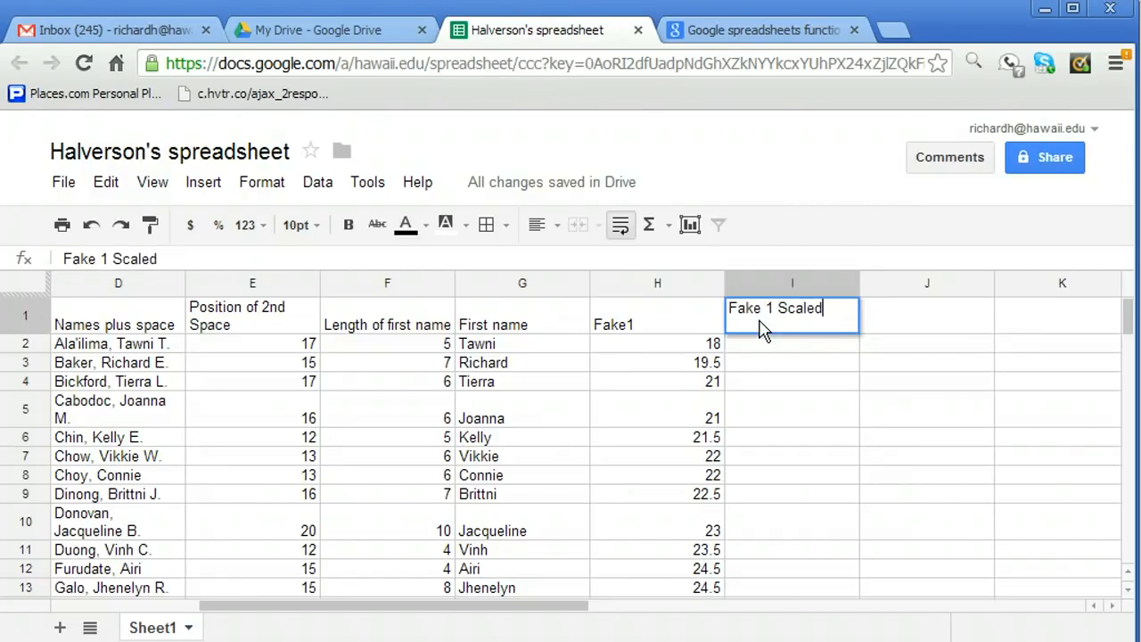
key("Return")
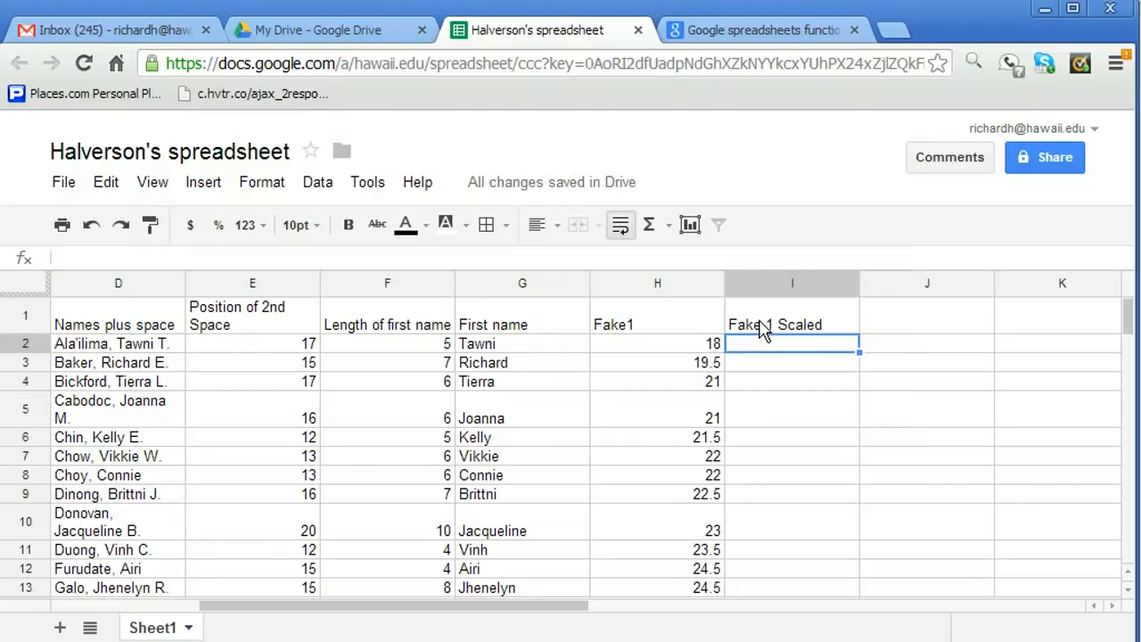
Paste the copied scaling formula into cell I2.
left_click(658, 254)
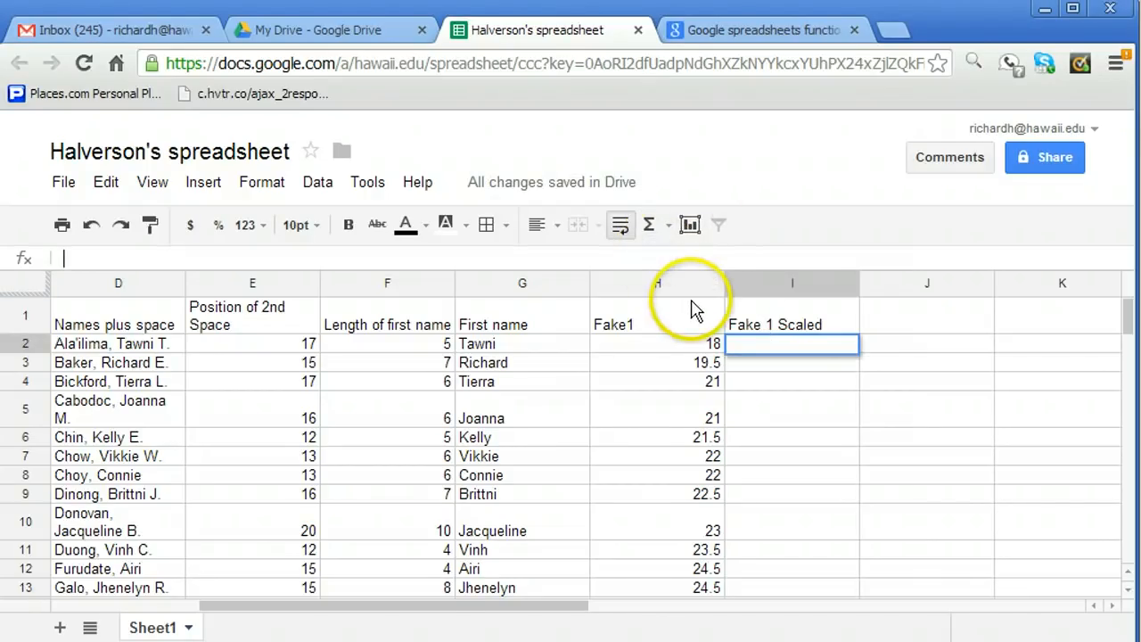
left_click(1114, 68)
left_click(1077, 190)
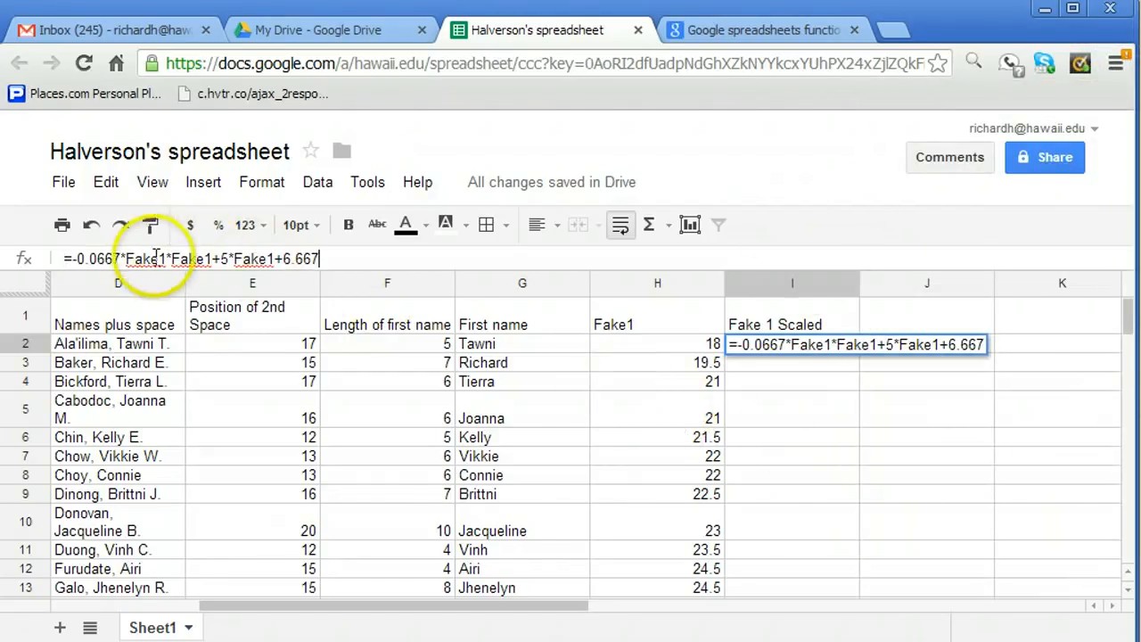
Replace all three Fake1 placeholders in cell I2's formula with H2, giving =-0.0667*H2*H2+5*H2+6.667.
left_click_drag(127, 257, 150, 257)
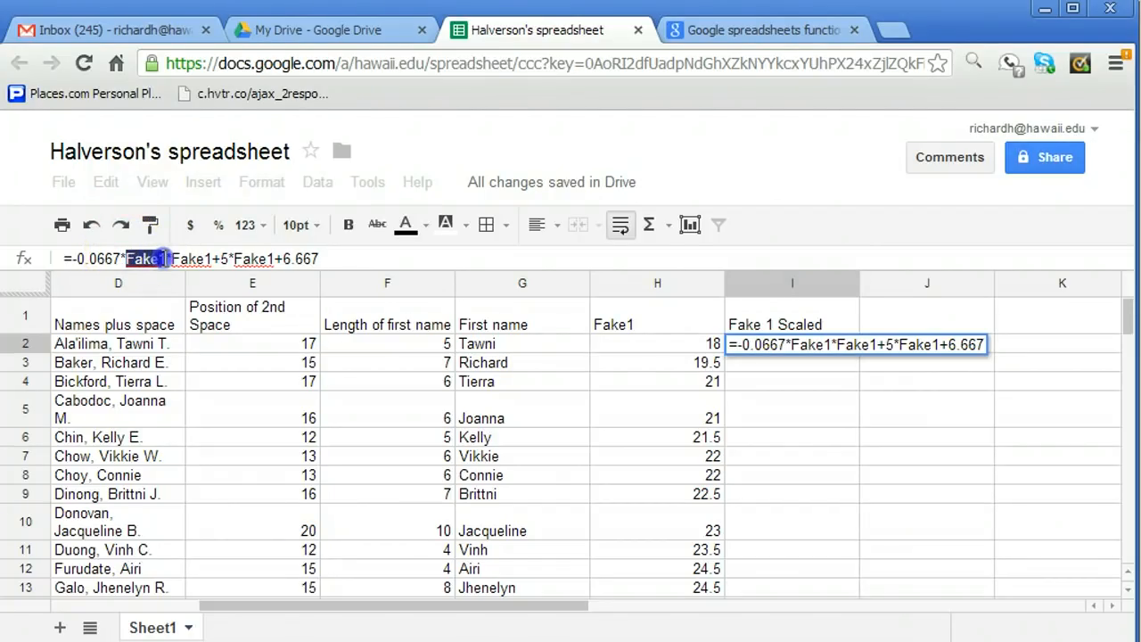
type("H2")
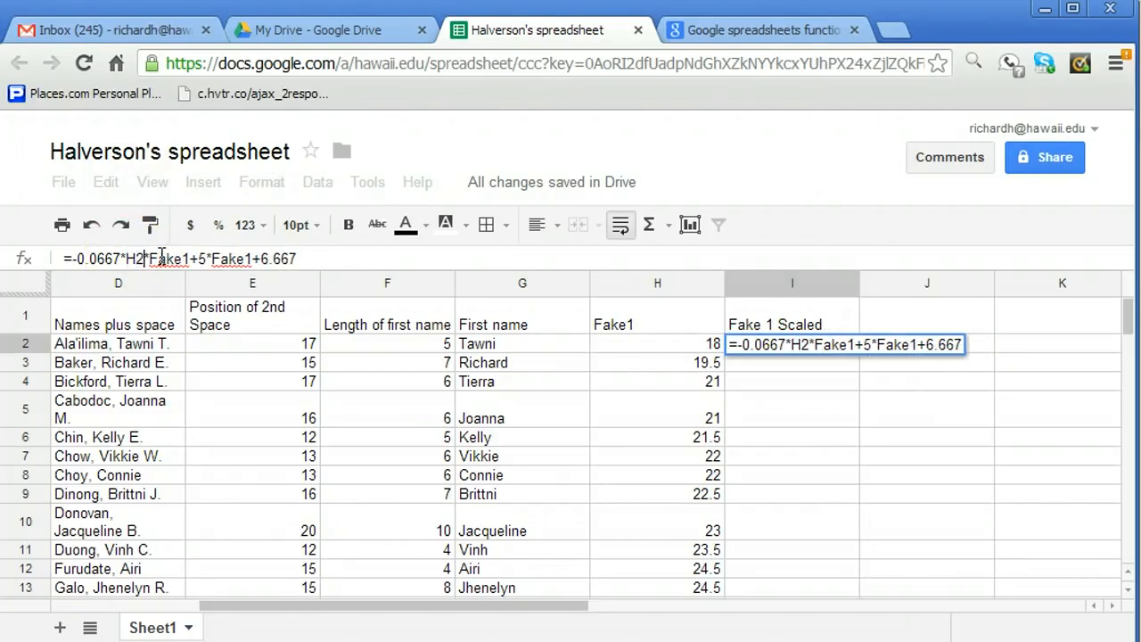
left_click_drag(151, 258, 186, 260)
type("H2")
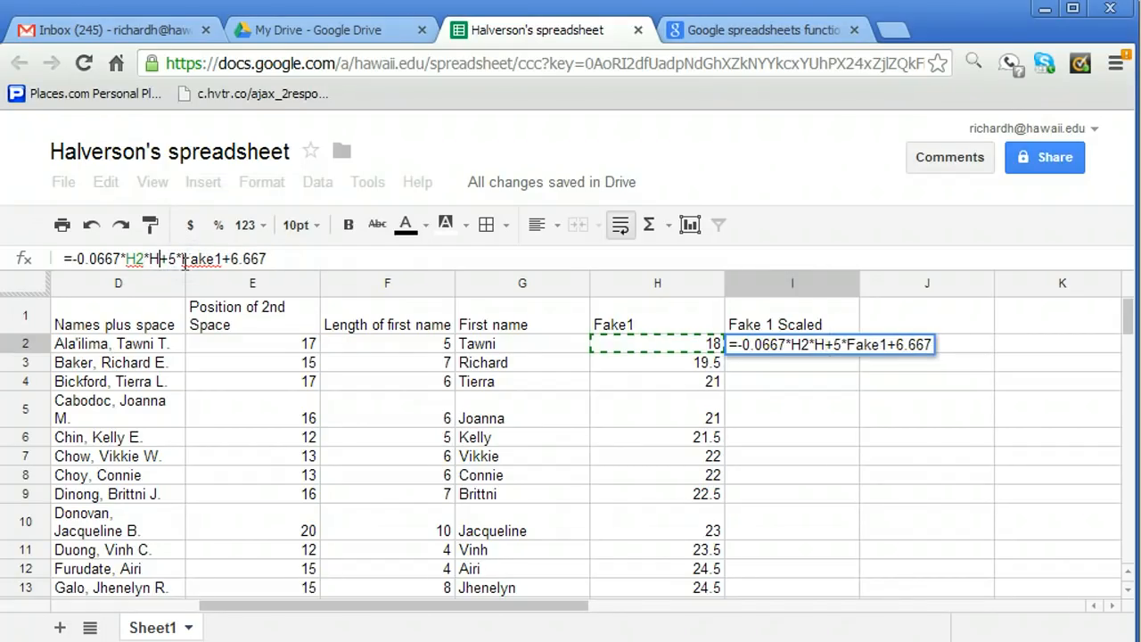
left_click(187, 256)
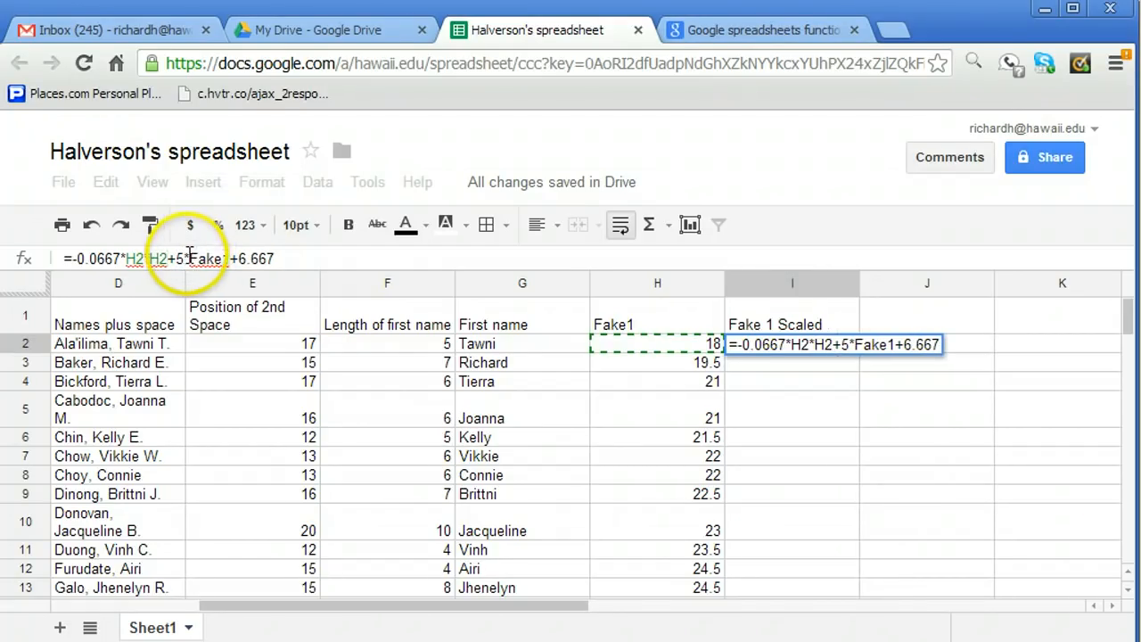
left_click_drag(189, 257, 228, 254)
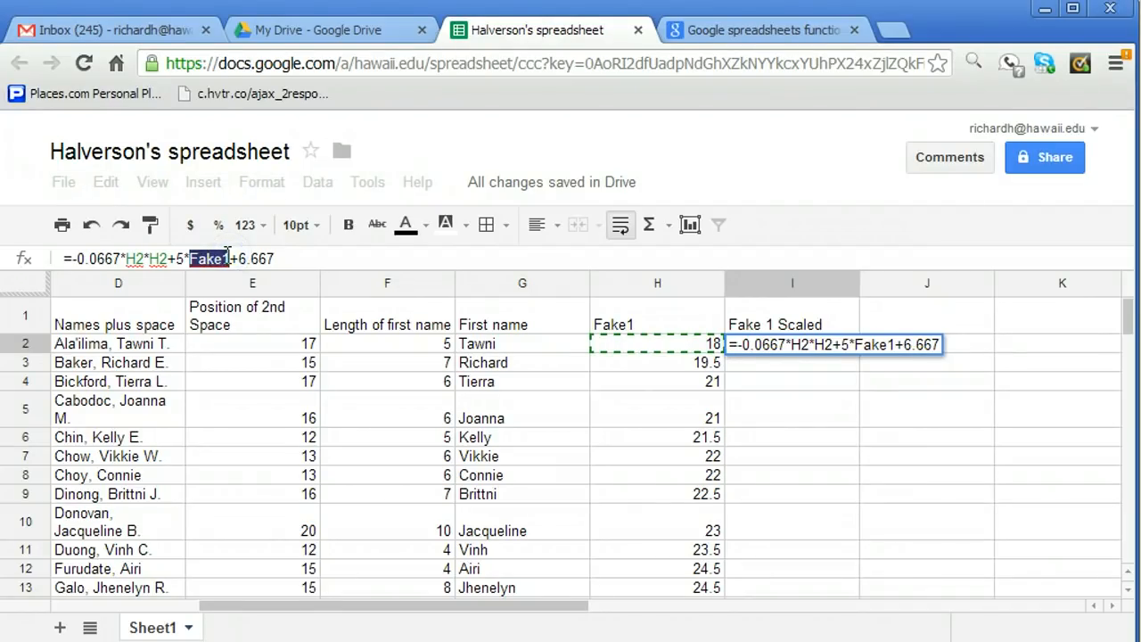
type("H2")
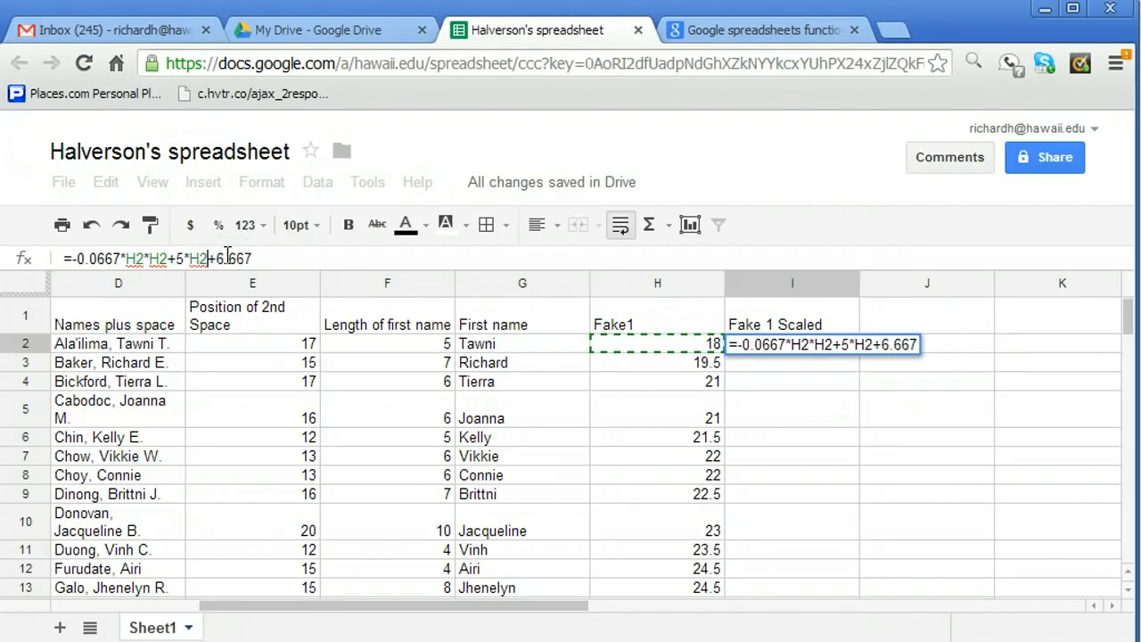
key("Return")
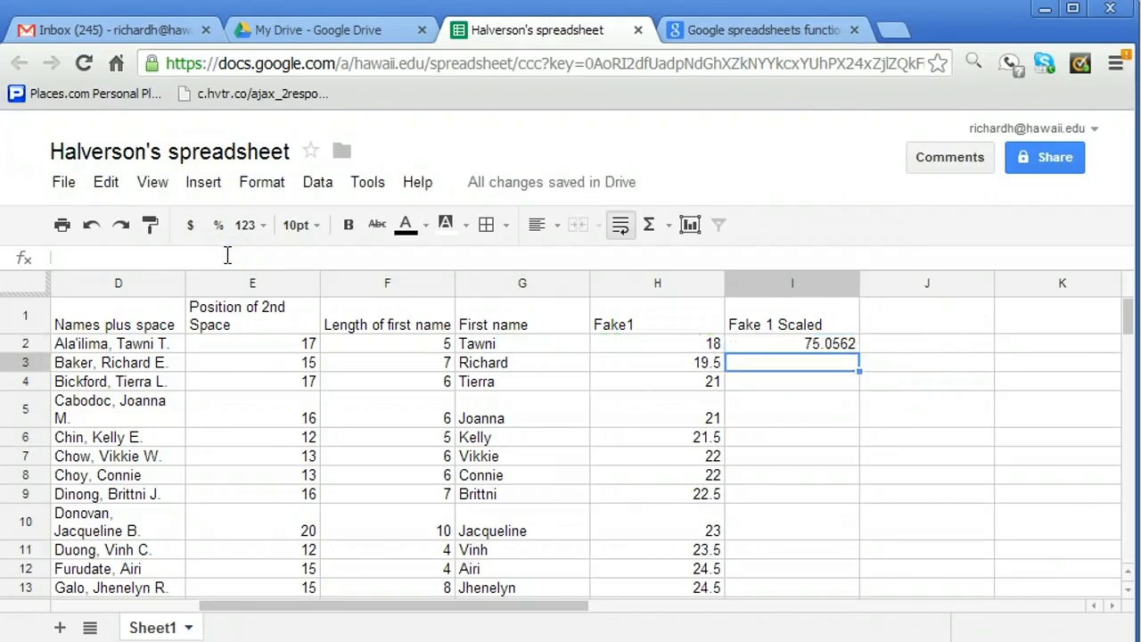
Fill the scaling formula from cell I2 down the Fake 1 Scaled column through row 41.
left_click(798, 347)
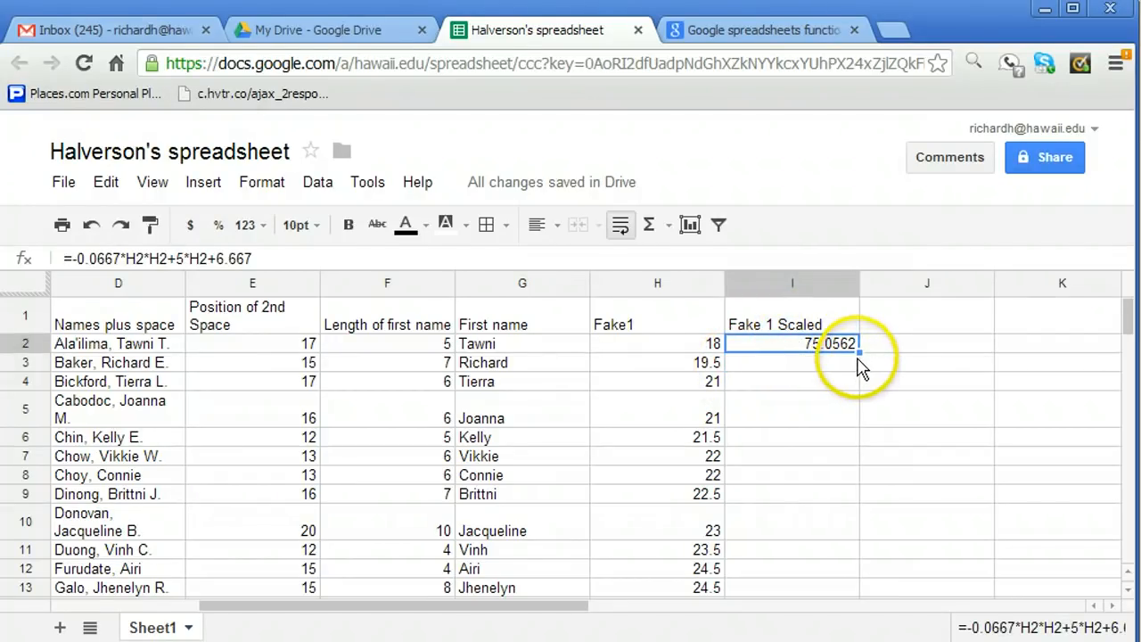
left_click_drag(860, 354, 862, 360)
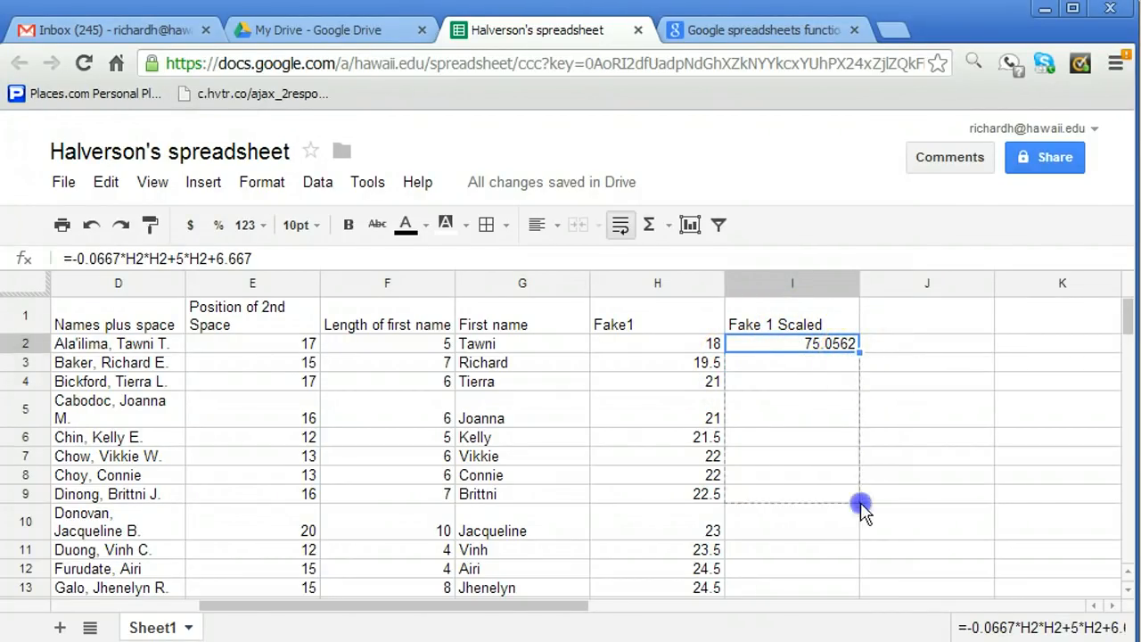
left_click_drag(851, 615, 825, 563)
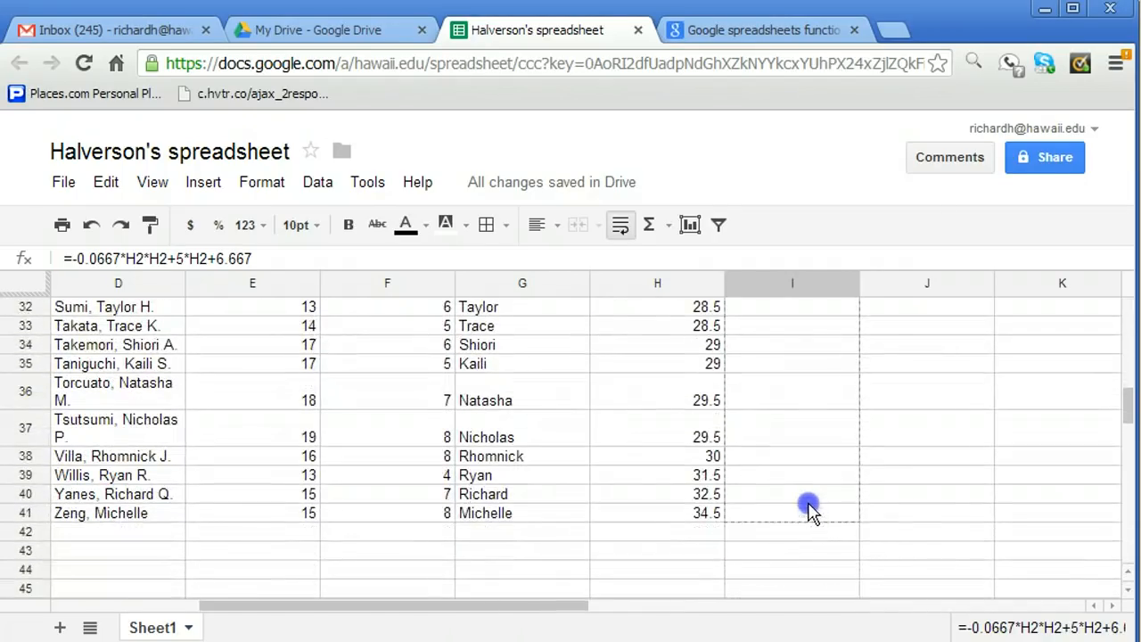
left_click_drag(808, 508, 809, 509)
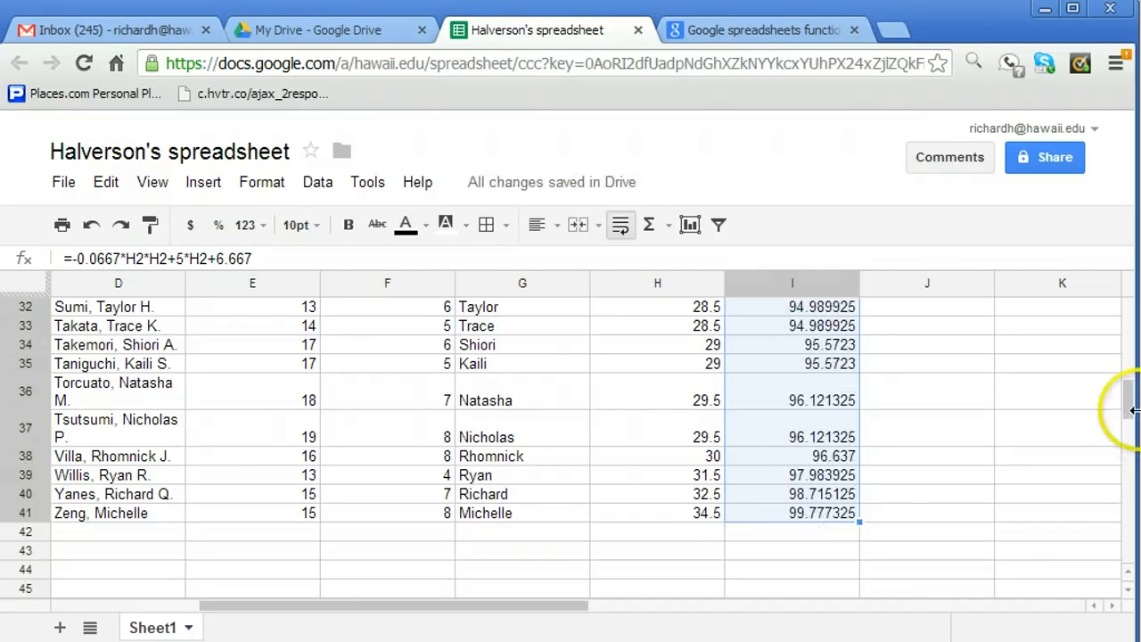
left_click_drag(1130, 412, 1129, 312)
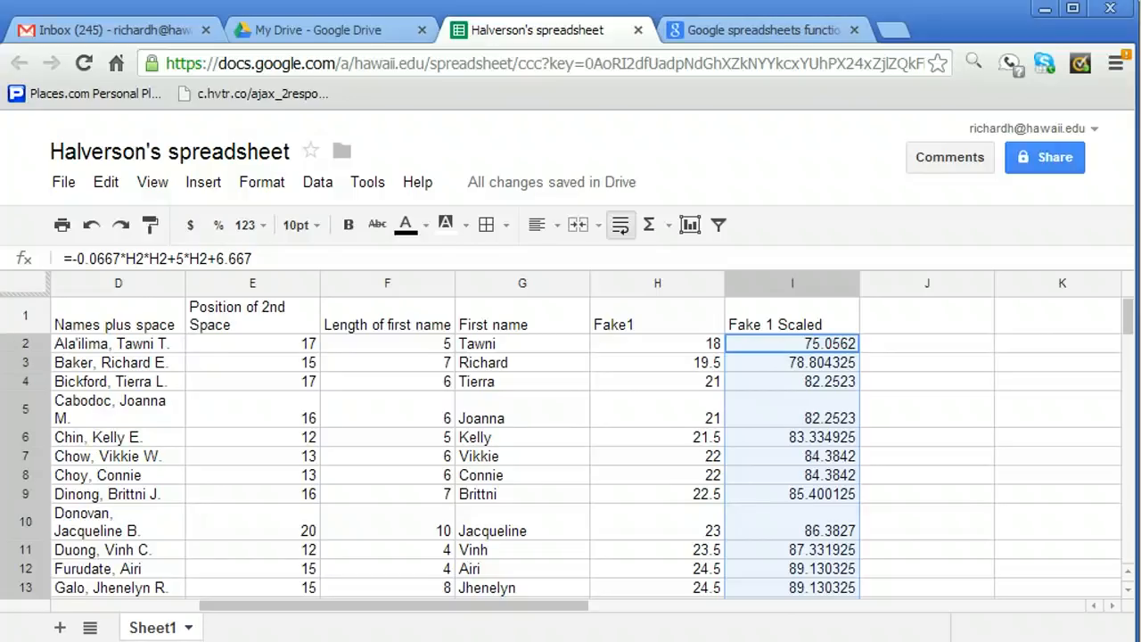
Wrap cell I2's scaling formula in ROUND, giving =ROUND(-0.0667*H2*H2+5*H2+6.667).
left_click(800, 342)
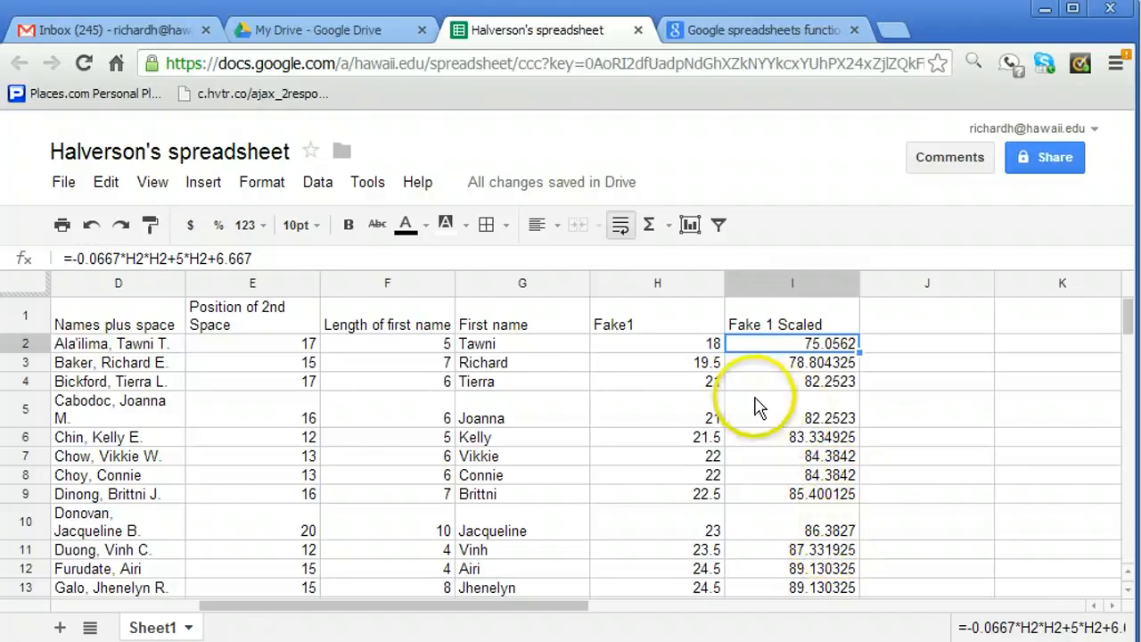
left_click(72, 257)
left_click(389, 252)
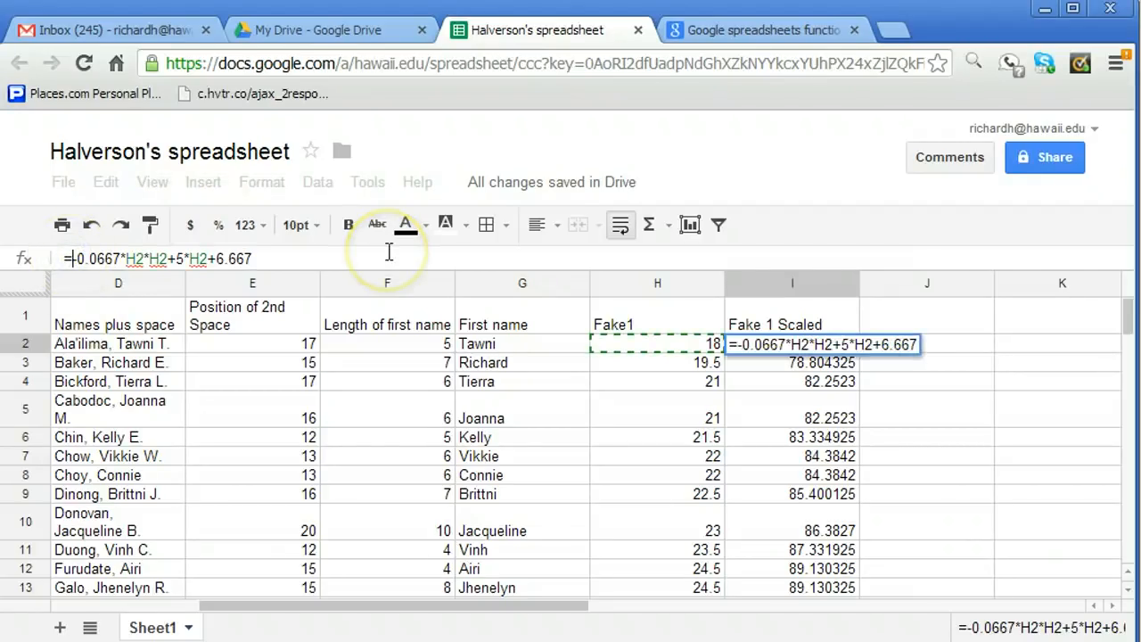
type("ROUND(")
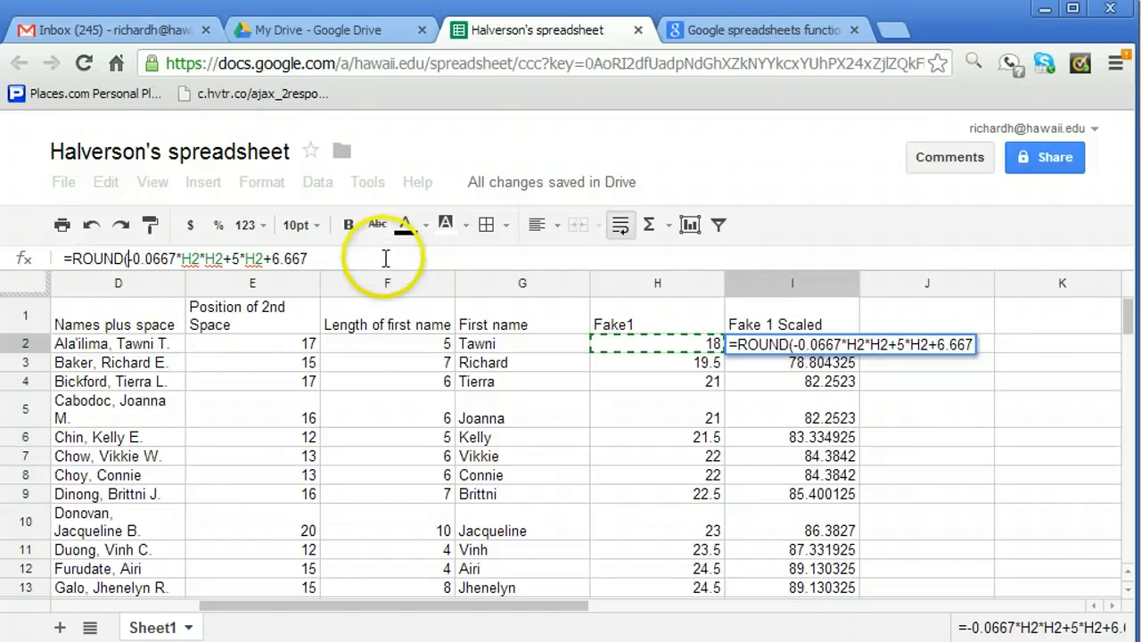
left_click(385, 258)
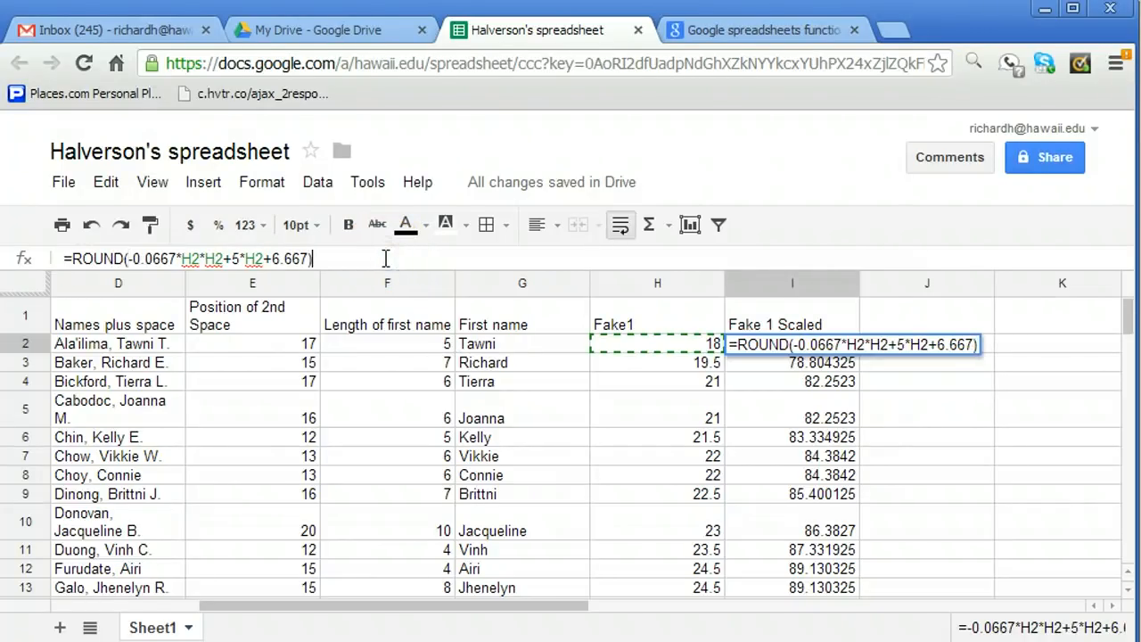
key("Return")
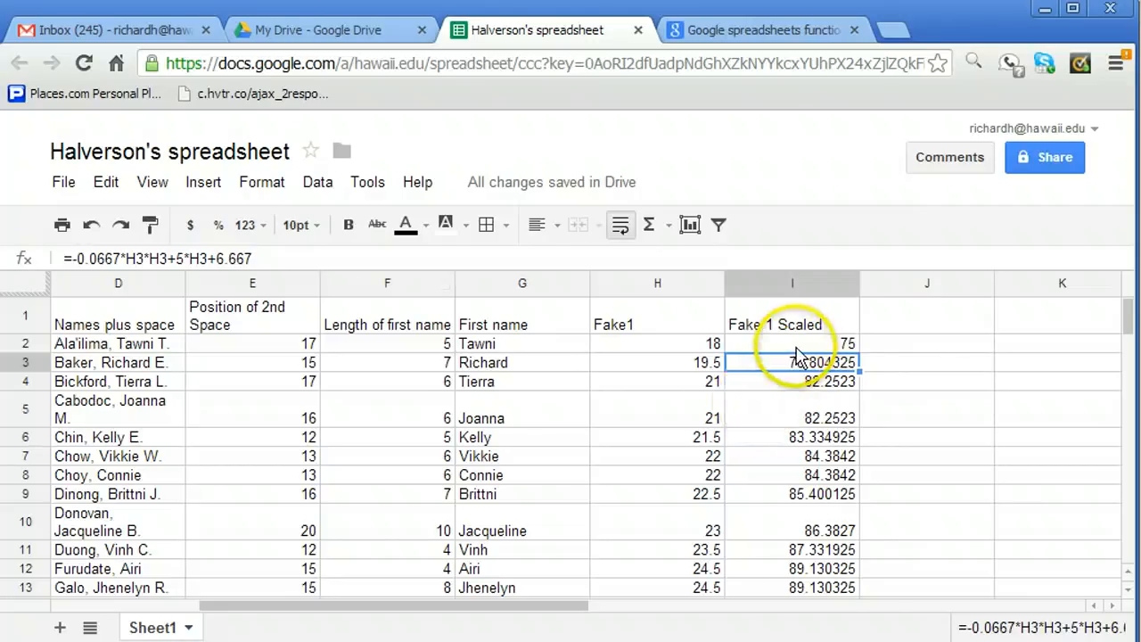
Fill the ROUND scaling formula from cell I2 down the Fake 1 Scaled column through row 41.
key("Up")
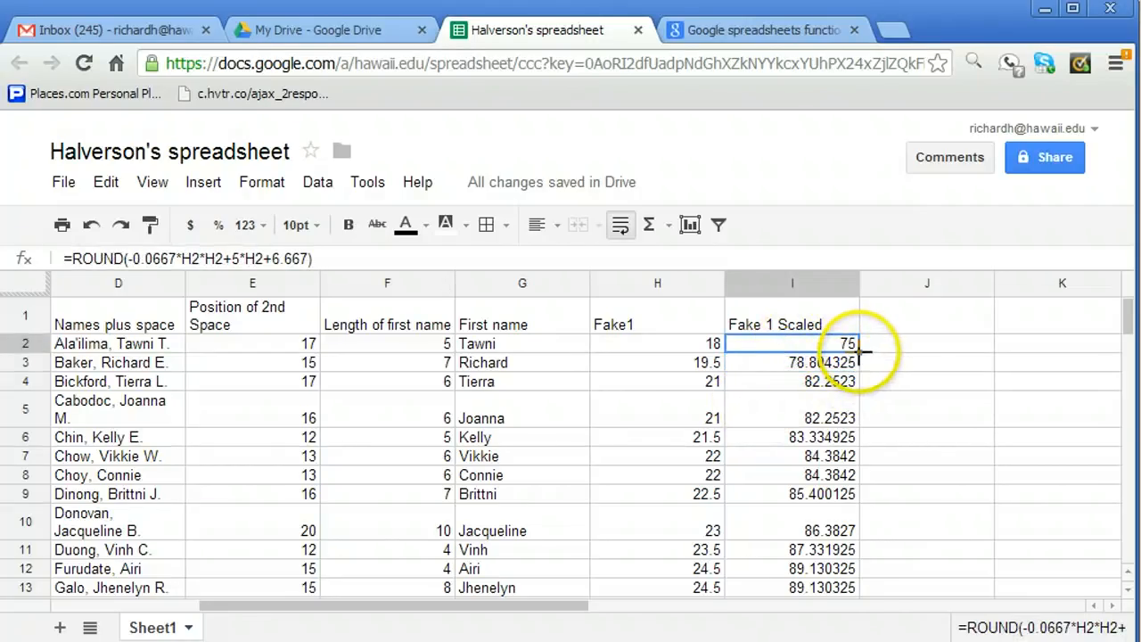
left_click_drag(860, 353, 859, 461)
left_click_drag(856, 611, 852, 590)
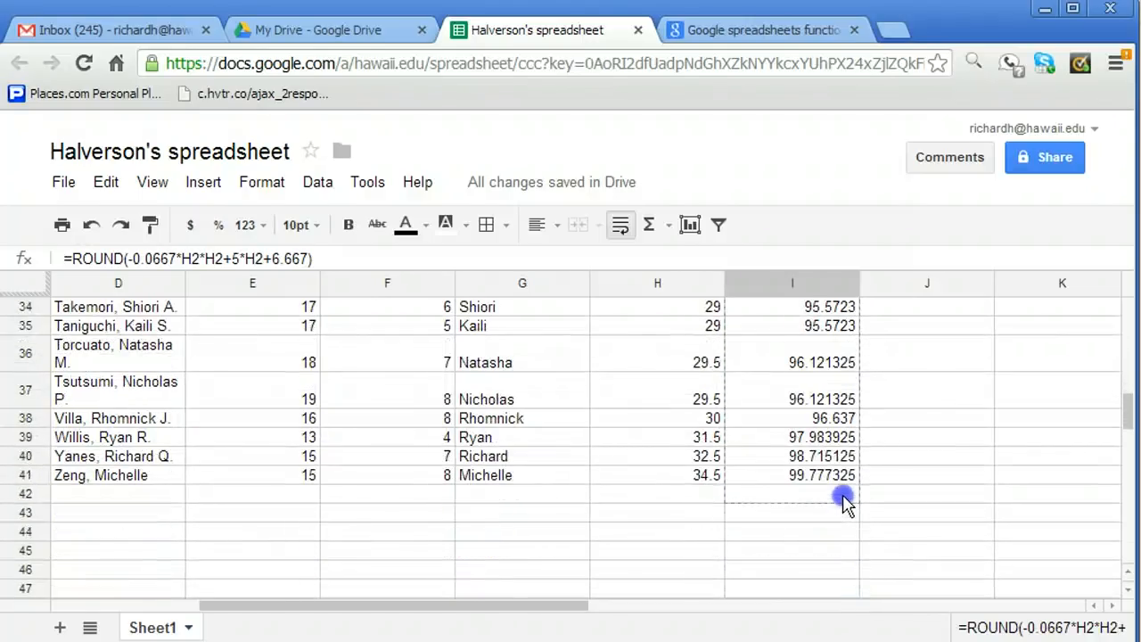
left_click_drag(847, 481, 847, 482)
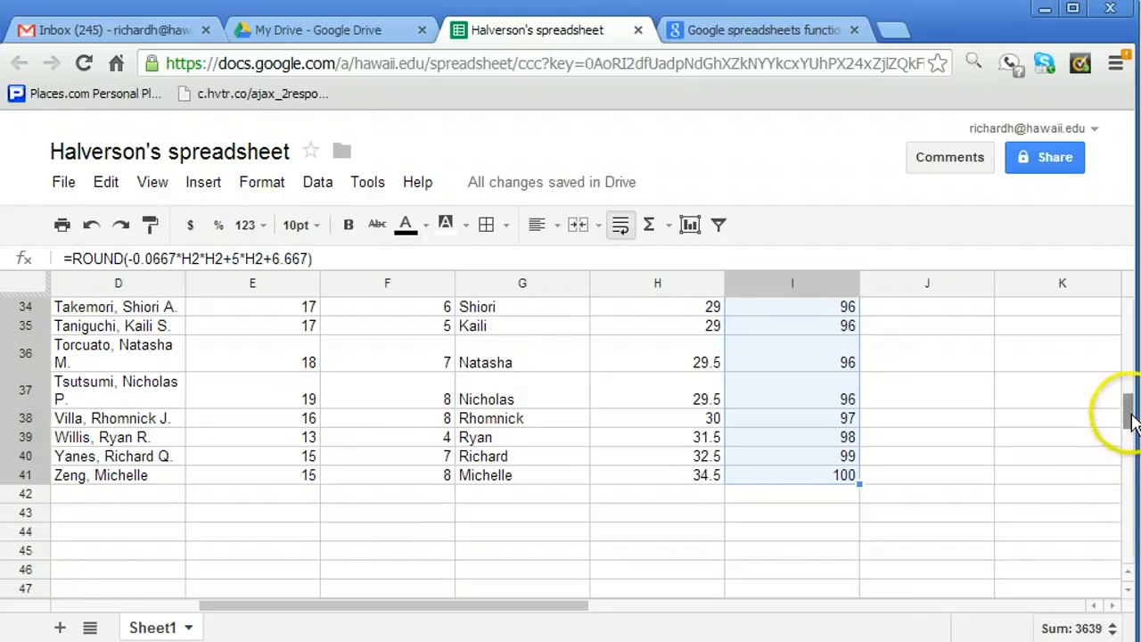
Compare the Fake1 scores with the rounded Fake 1 Scaled results and their formulas in rows 14, 4 and 3.
scroll(1130, 415, "up", 1)
left_click_drag(1130, 415, 1132, 351)
left_click(688, 416)
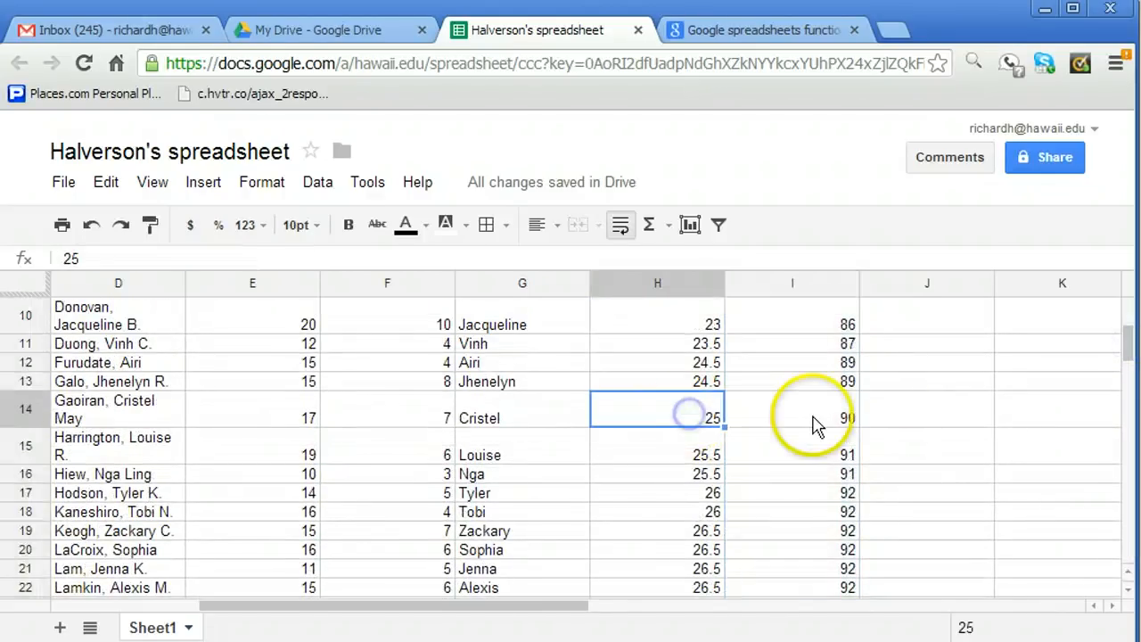
left_click(812, 415)
left_click_drag(1128, 344, 1126, 320)
left_click(692, 381)
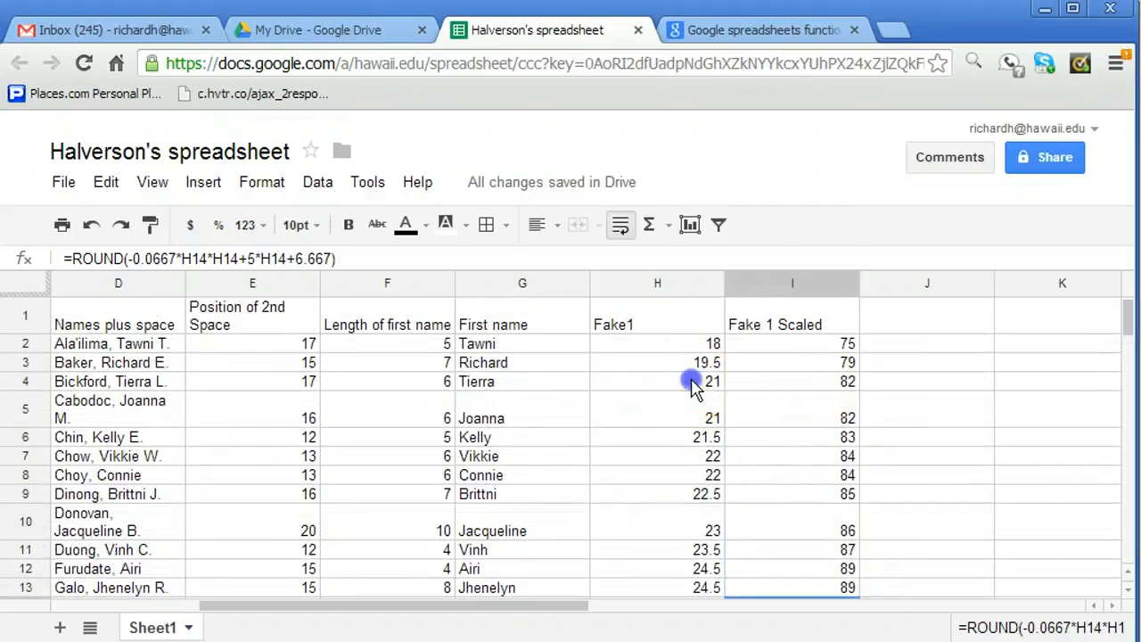
left_click(769, 383)
left_click(700, 363)
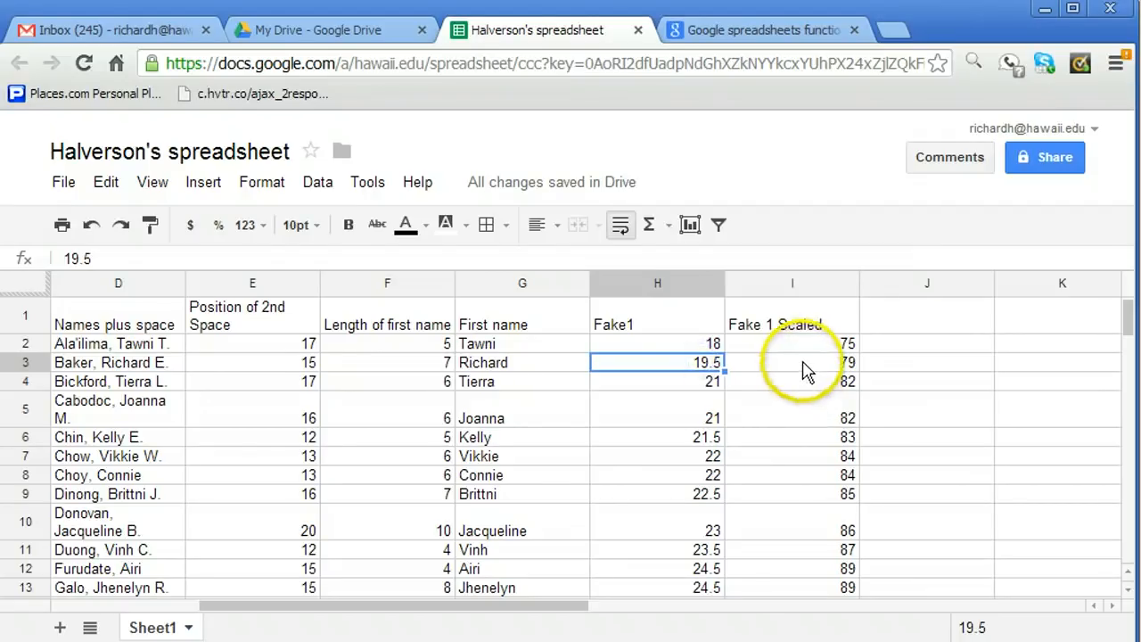
left_click(803, 360)
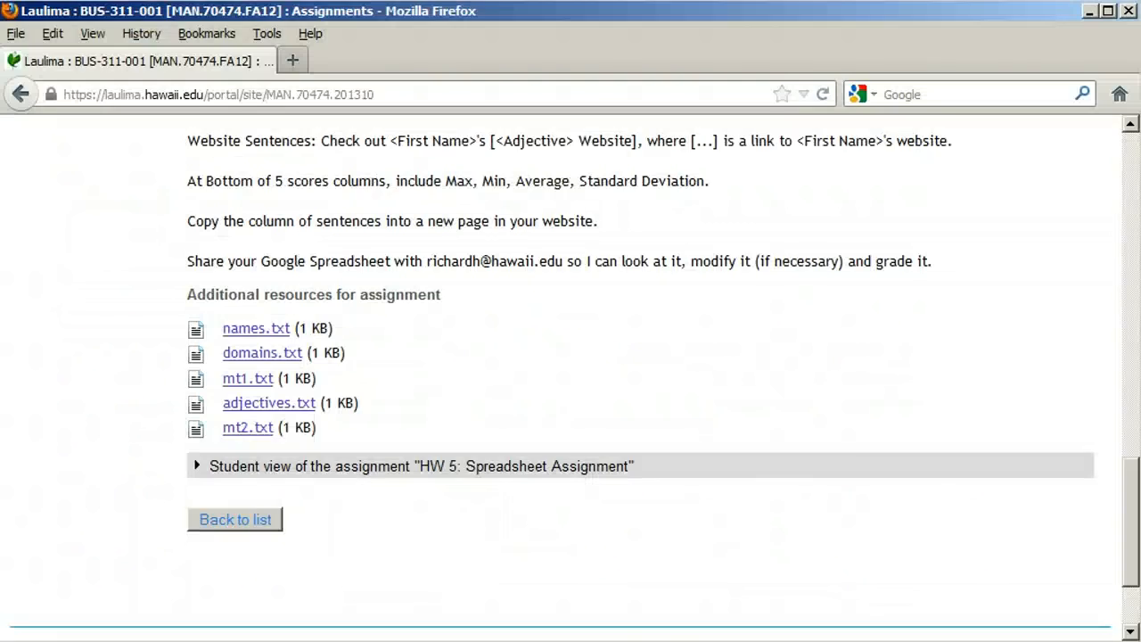
Switch to the Laulima assignment page in Firefox, open mt2.txt and copy its entire contents.
left_click(255, 428)
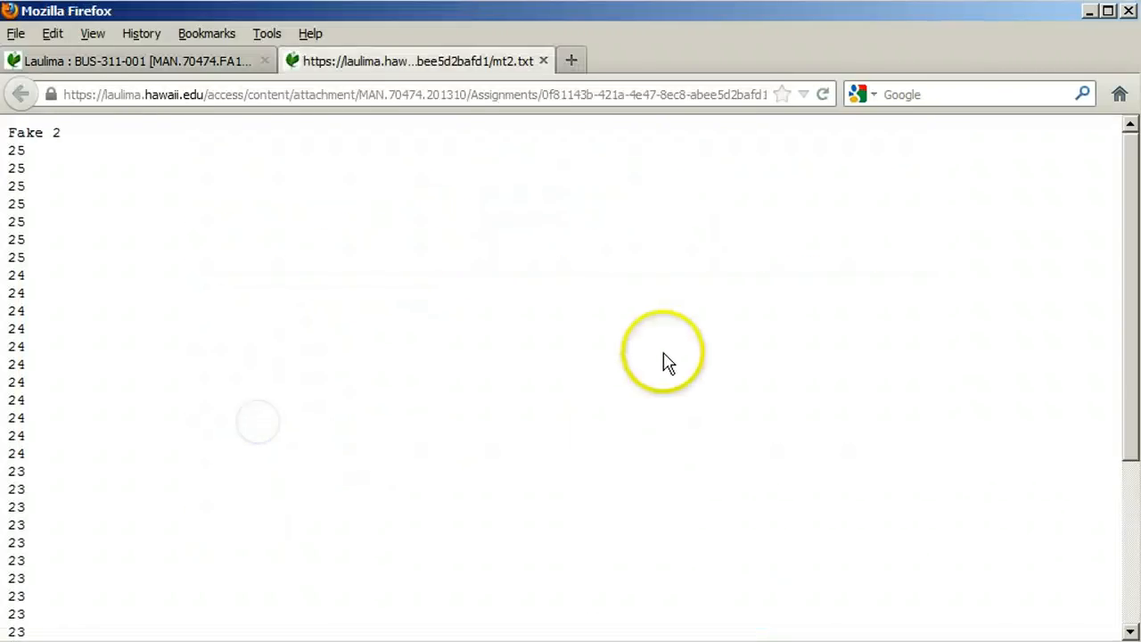
left_click(54, 36)
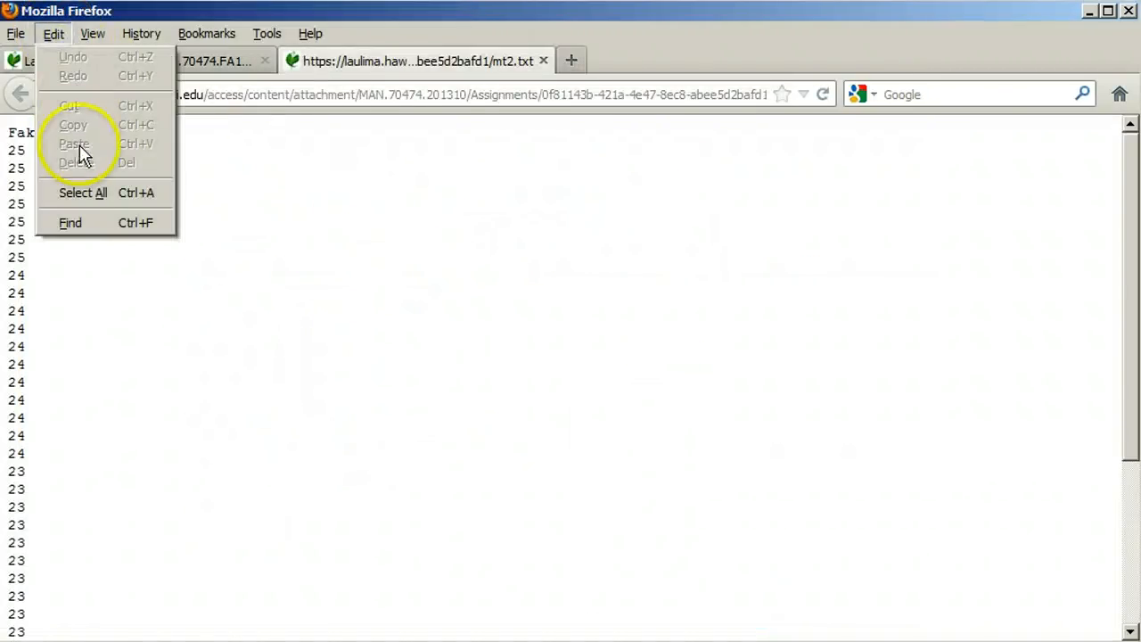
left_click(81, 191)
left_click(54, 35)
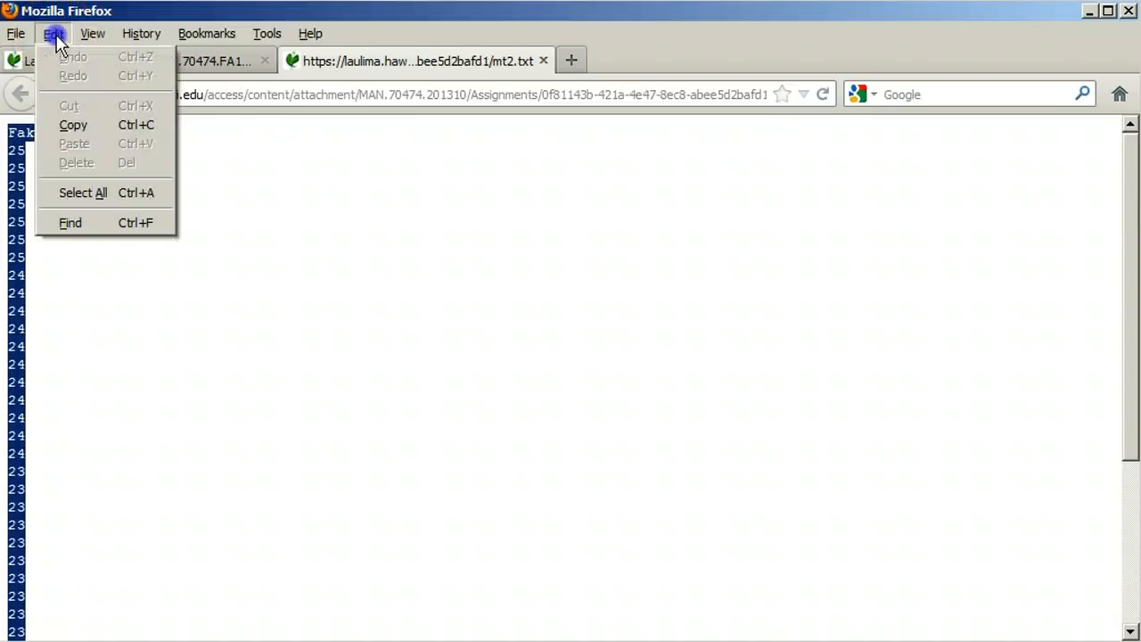
left_click(67, 125)
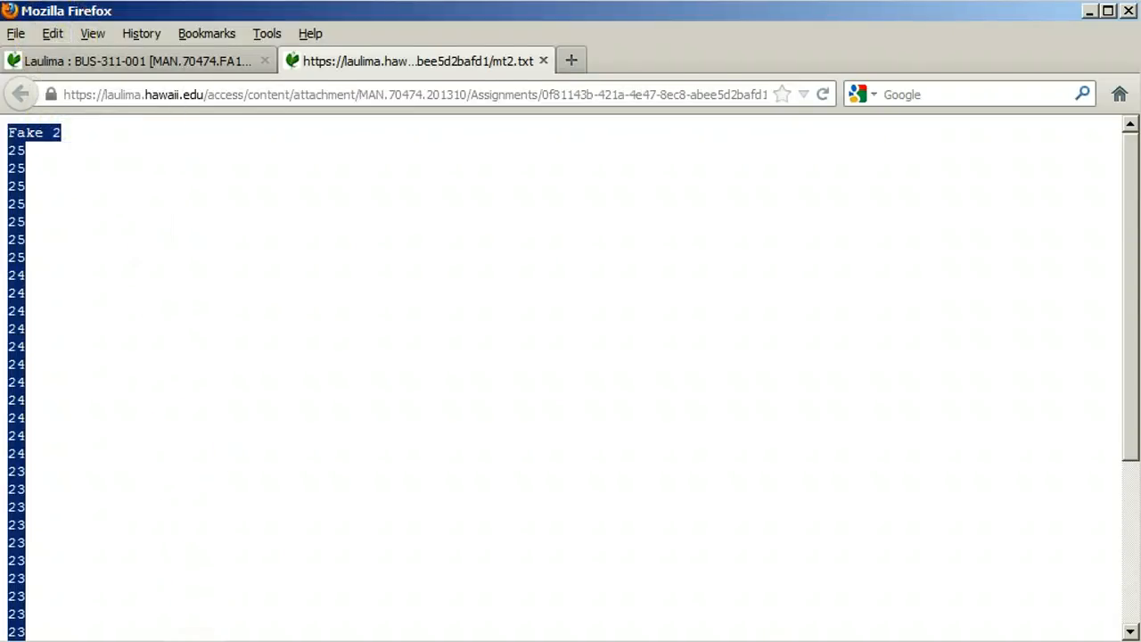
Return to the spreadsheet in Chrome and paste the copied Fake 2 header and scores starting at cell J1.
key("alt+Tab")
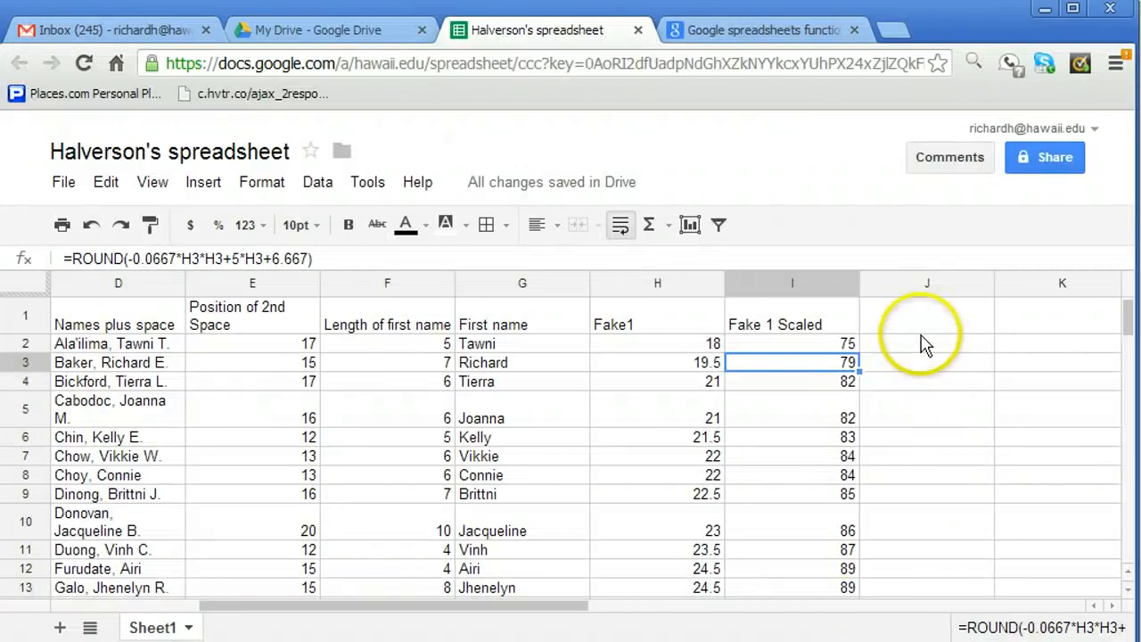
left_click(921, 323)
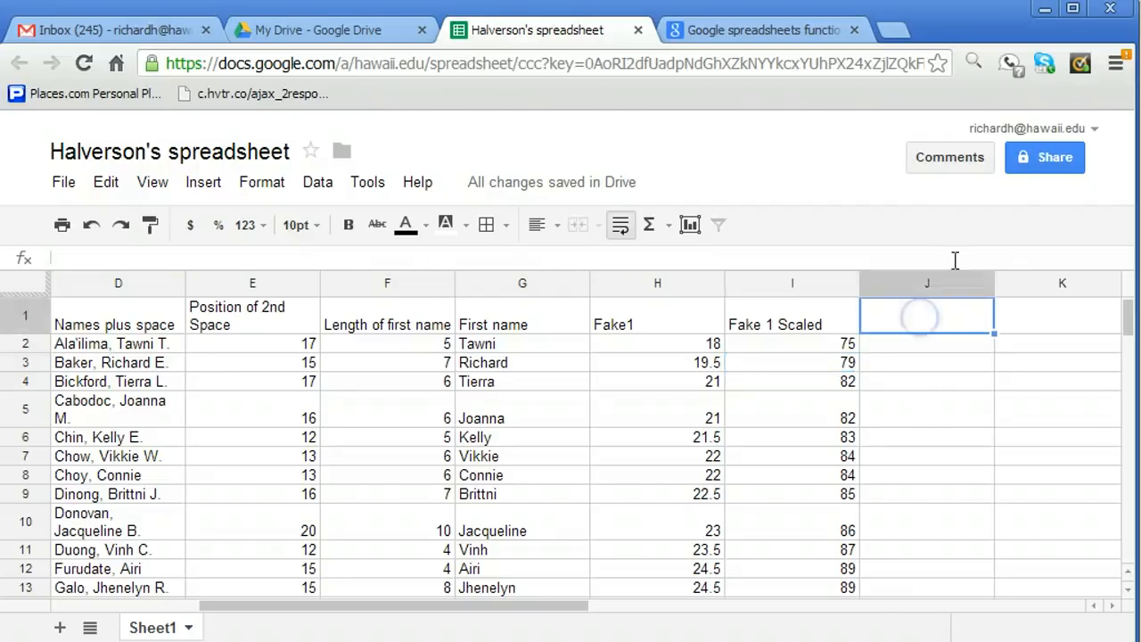
left_click(1125, 59)
left_click(1080, 188)
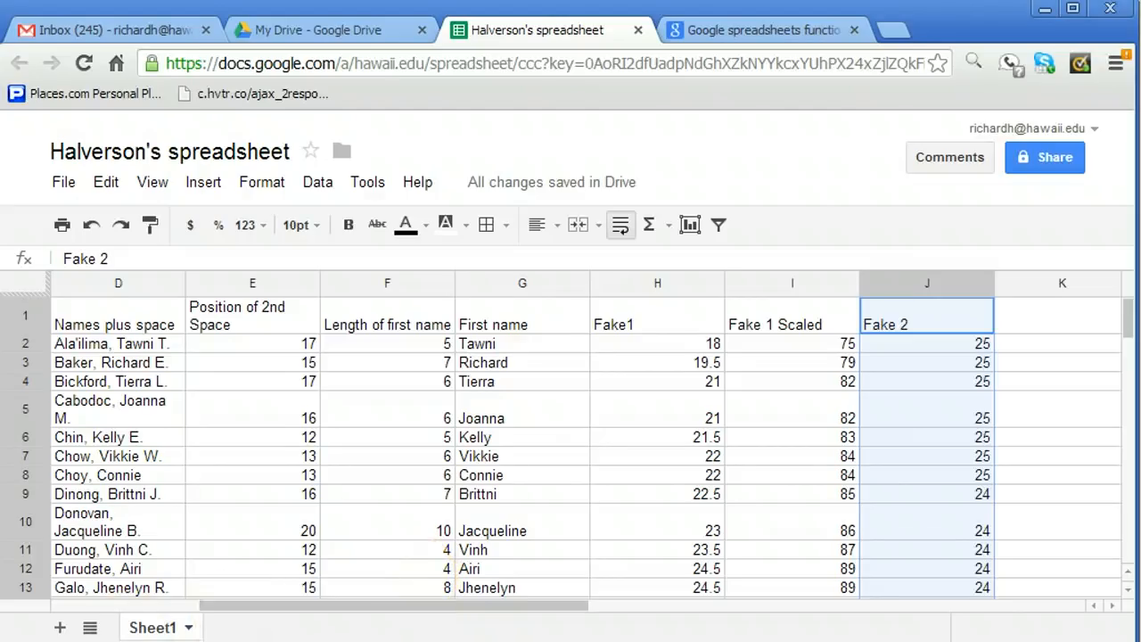
left_click(927, 319)
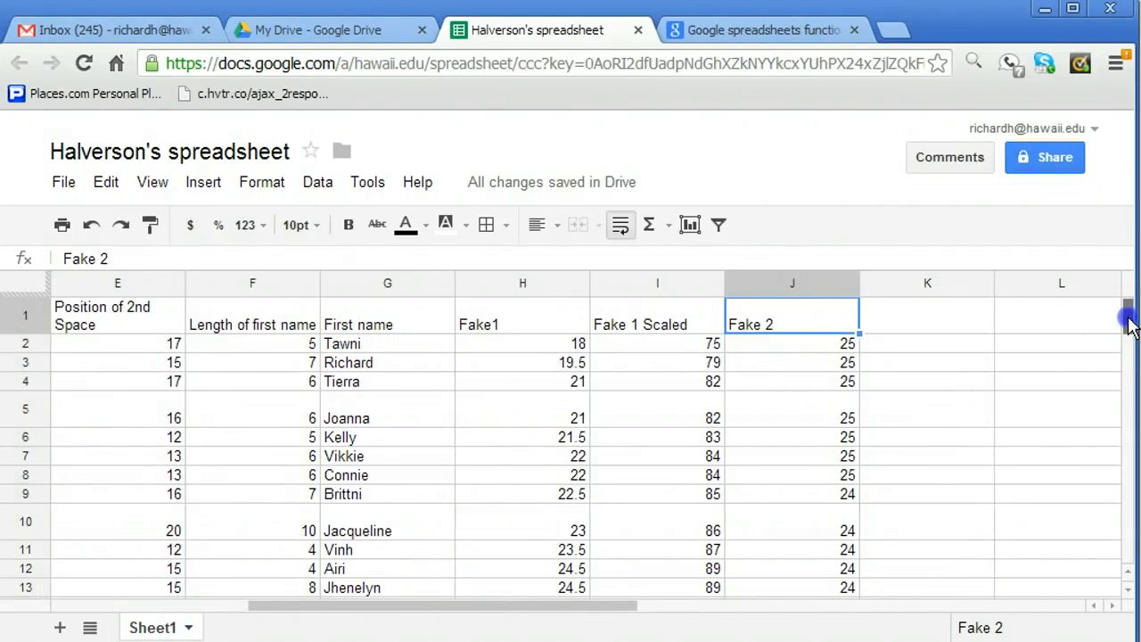
Head column K "Fake 2 scaled" in K1 and enter the formula =J2*4 in K2.
mouse_move(1129, 317)
left_mouse_down()
mouse_move(1130, 423)
mouse_move(1129, 304)
left_mouse_up()
left_click(940, 323)
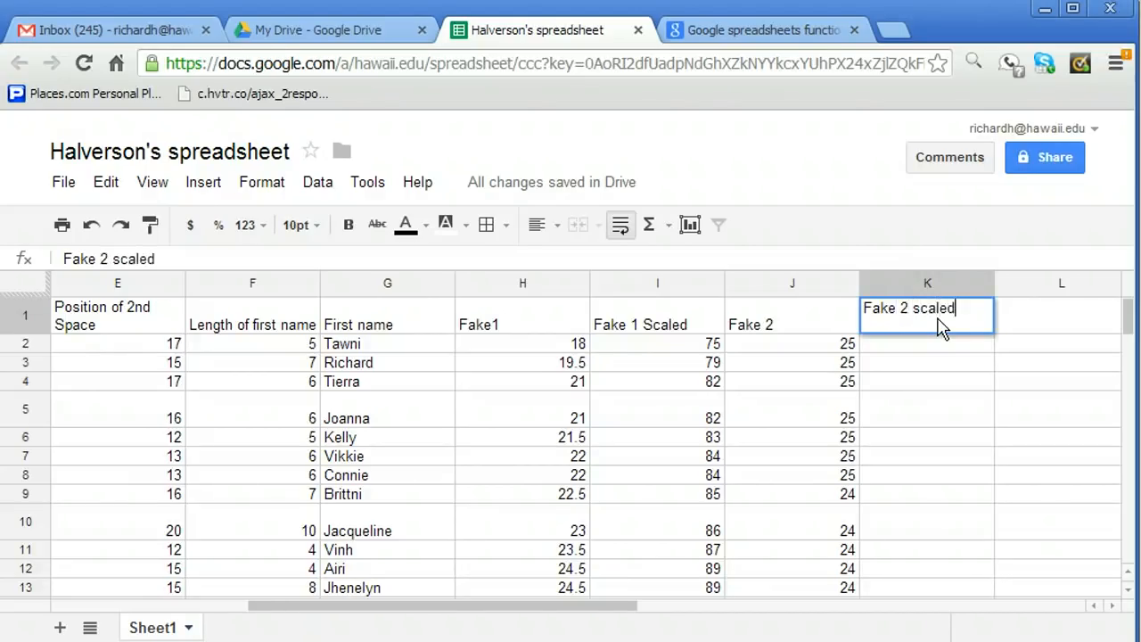
type("Fake 2 scaled")
key("Return")
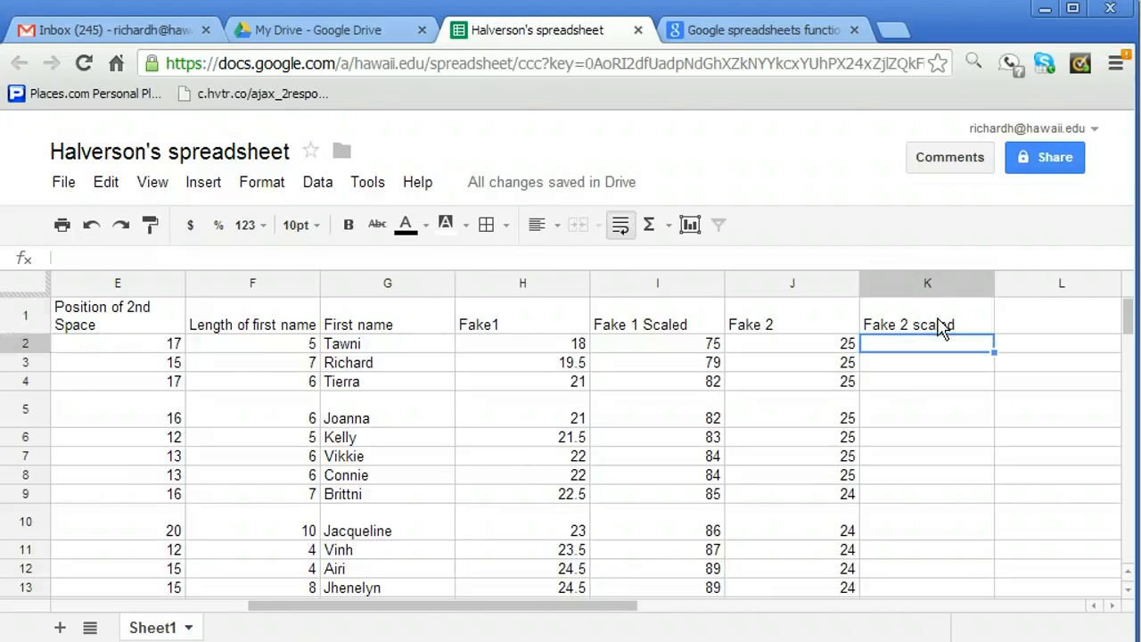
type("=")
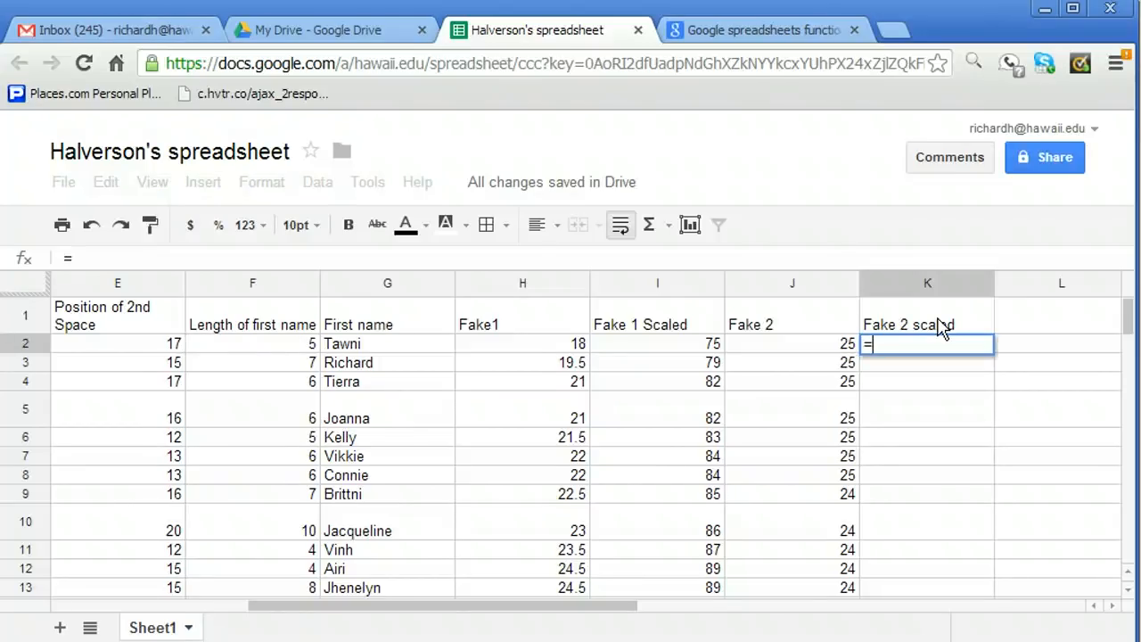
type("J2*4")
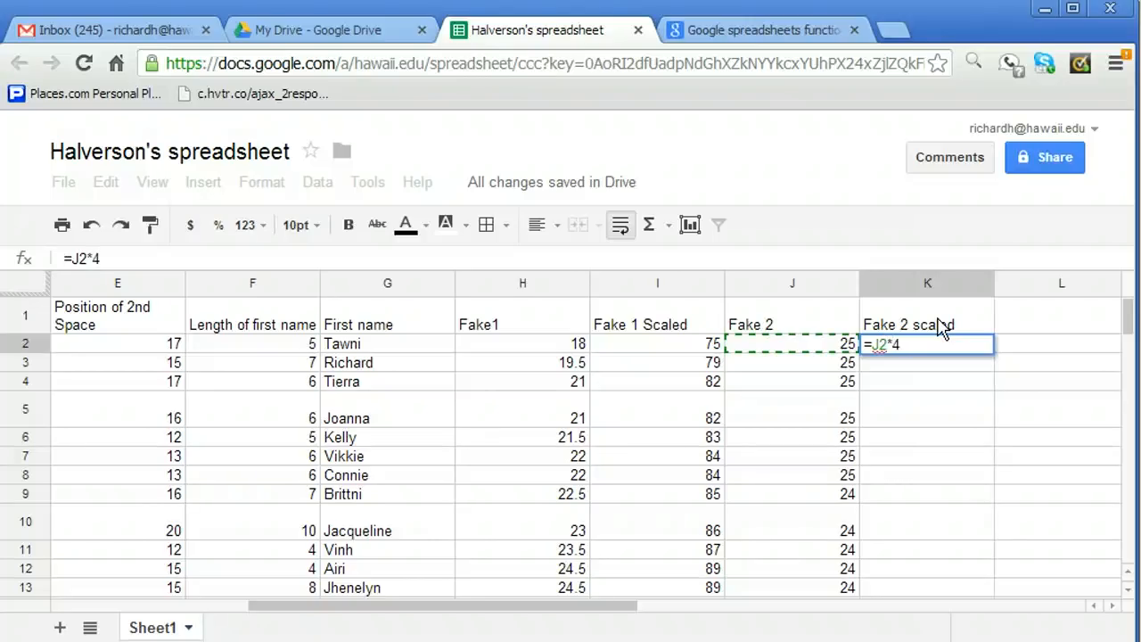
key("Return")
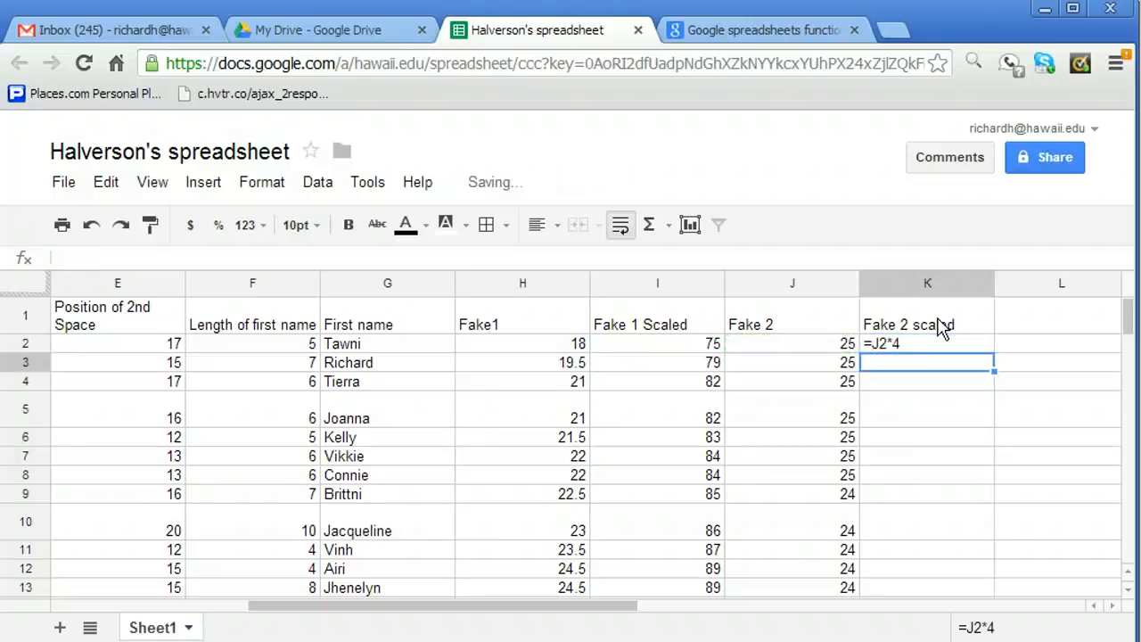
Fill the =J2*4 formula from cell K2 down the Fake 2 scaled column through row 41.
left_click(950, 344)
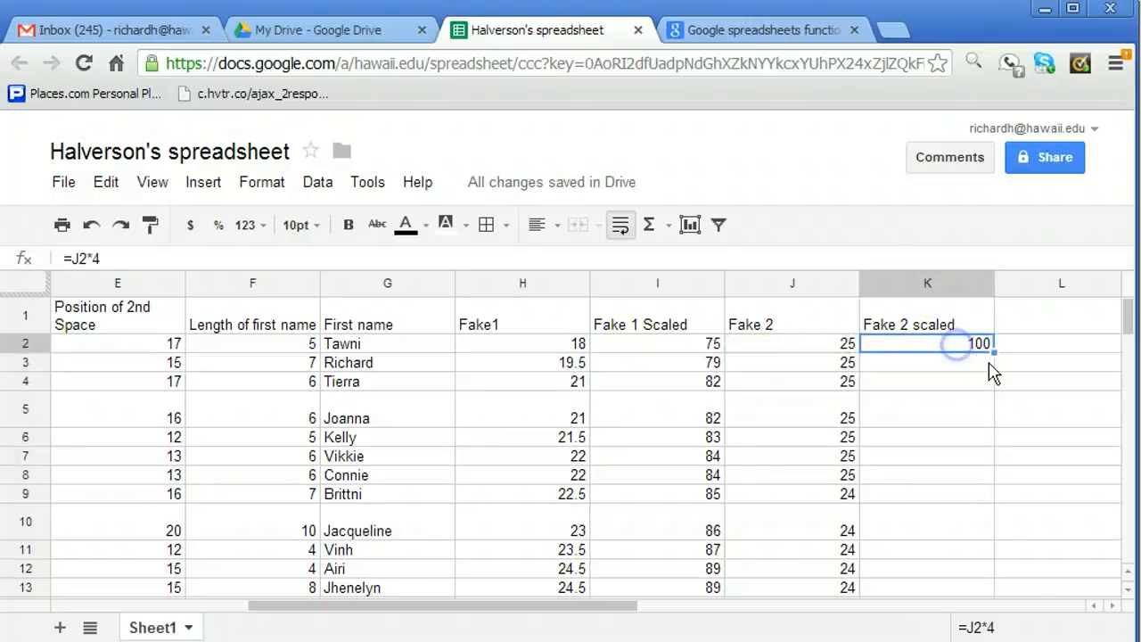
left_click_drag(993, 354, 993, 353)
left_click_drag(991, 541, 993, 619)
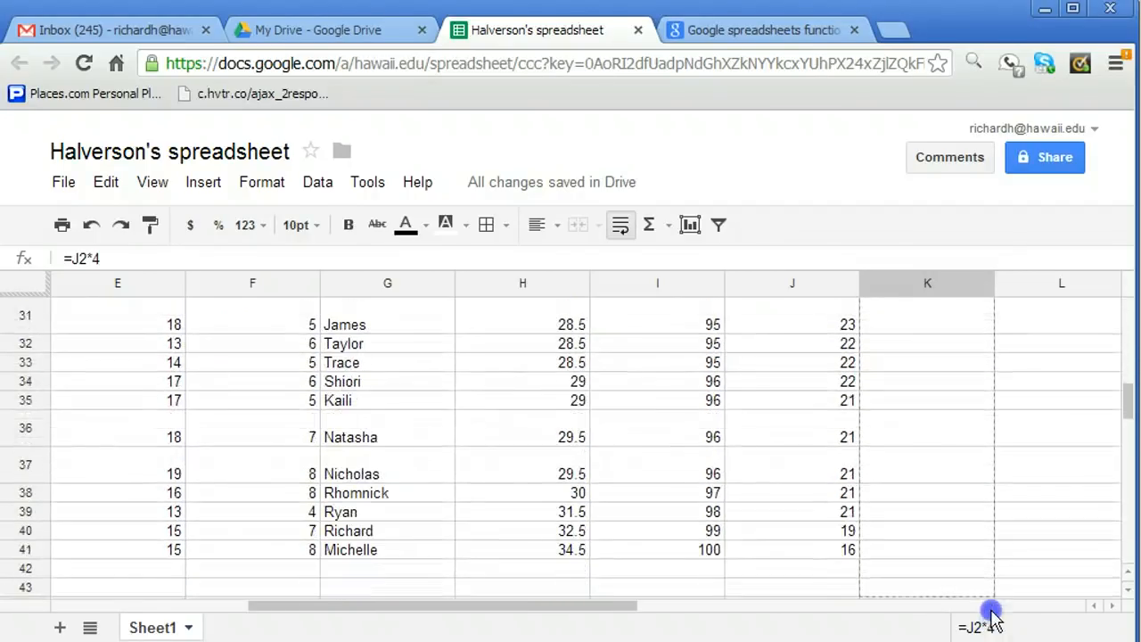
left_click_drag(979, 553, 979, 554)
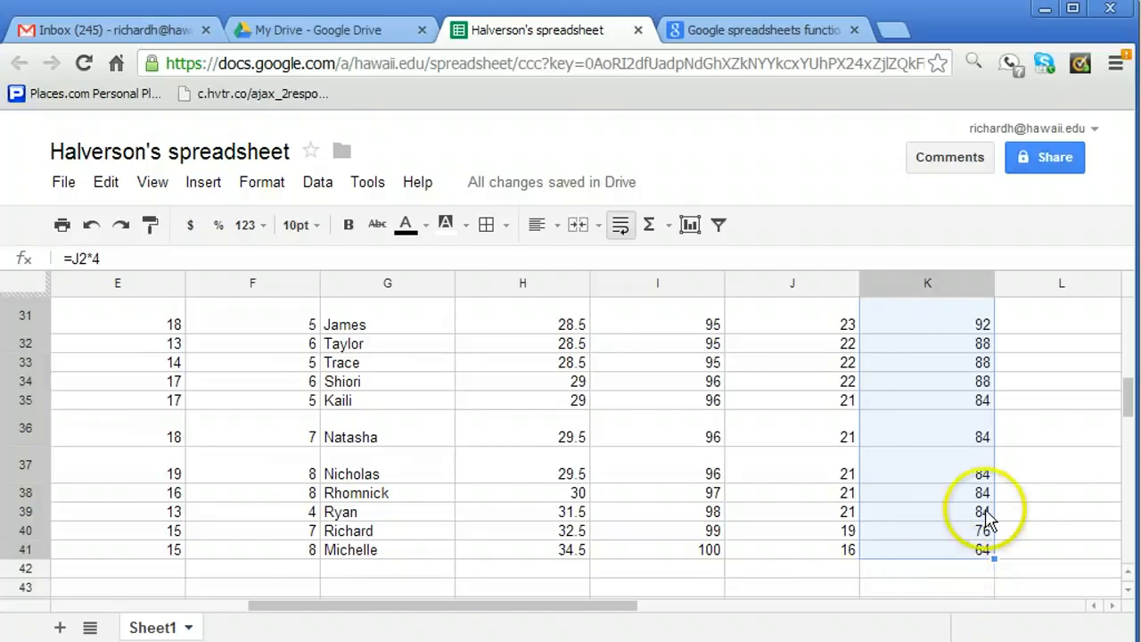
left_click_drag(1126, 399, 1132, 308)
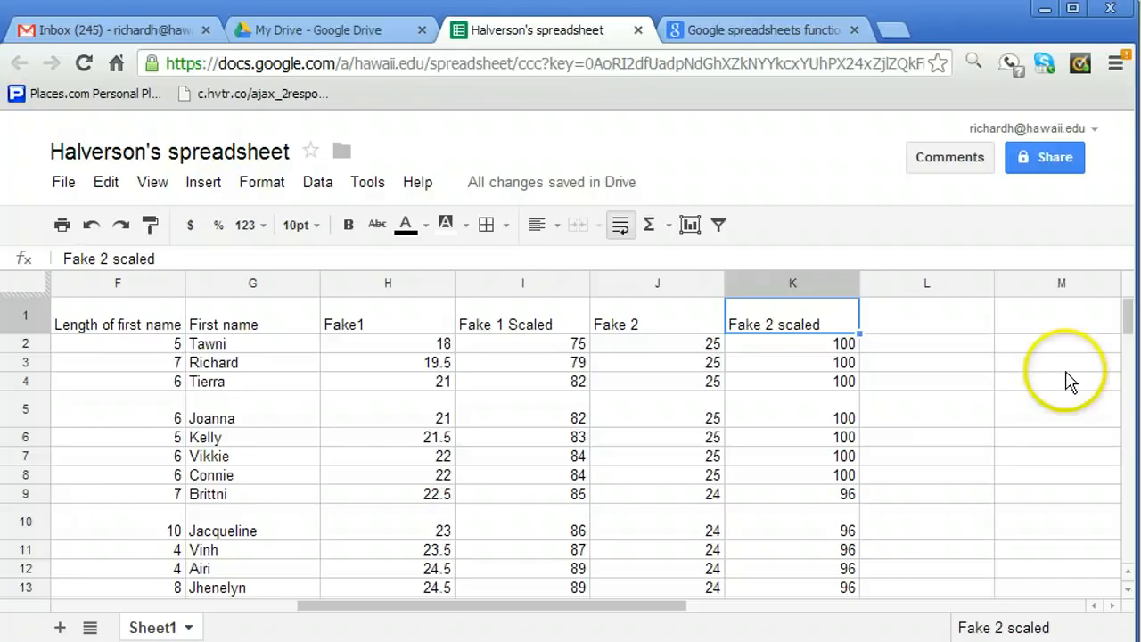
Enter the header "Best scaled score" in cell L1.
left_click(931, 320)
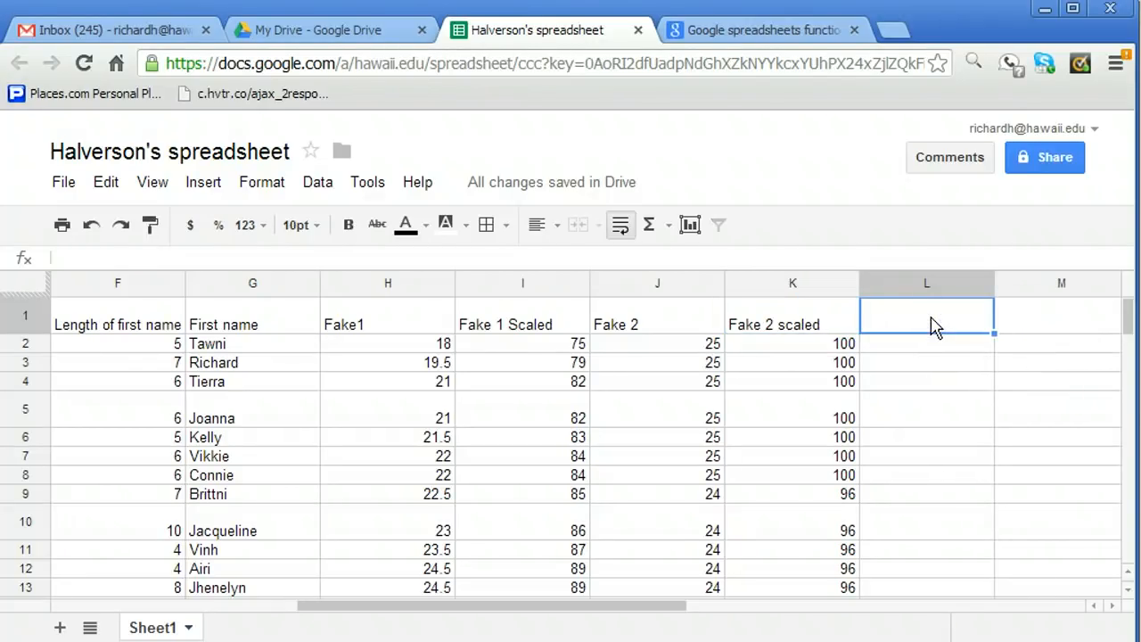
type("sa")
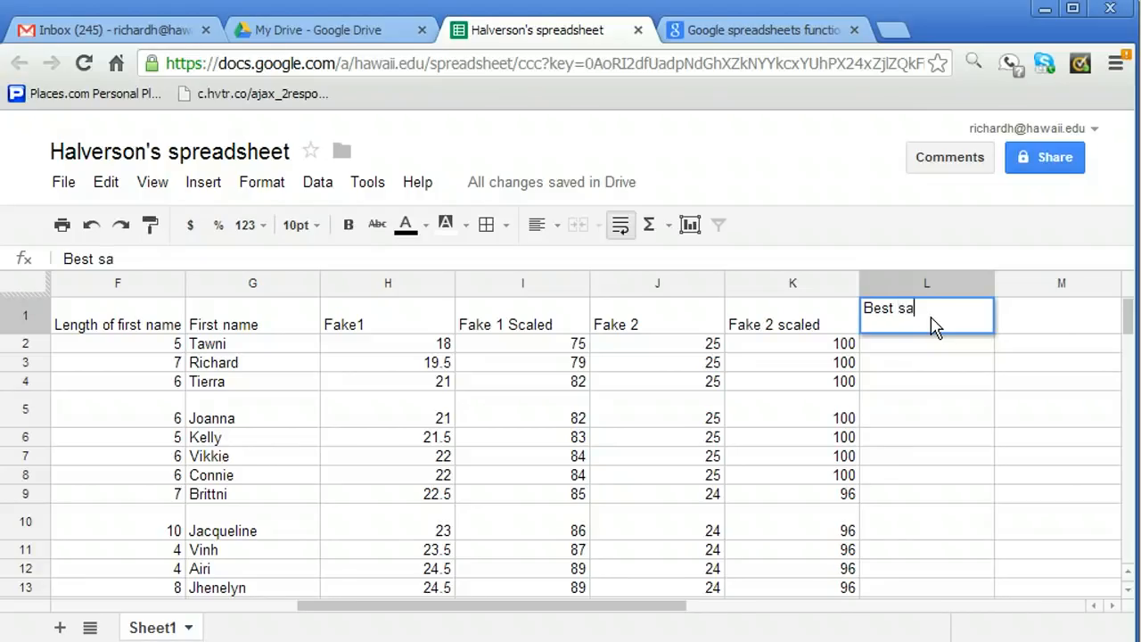
key("BackSpace")
type("caled score")
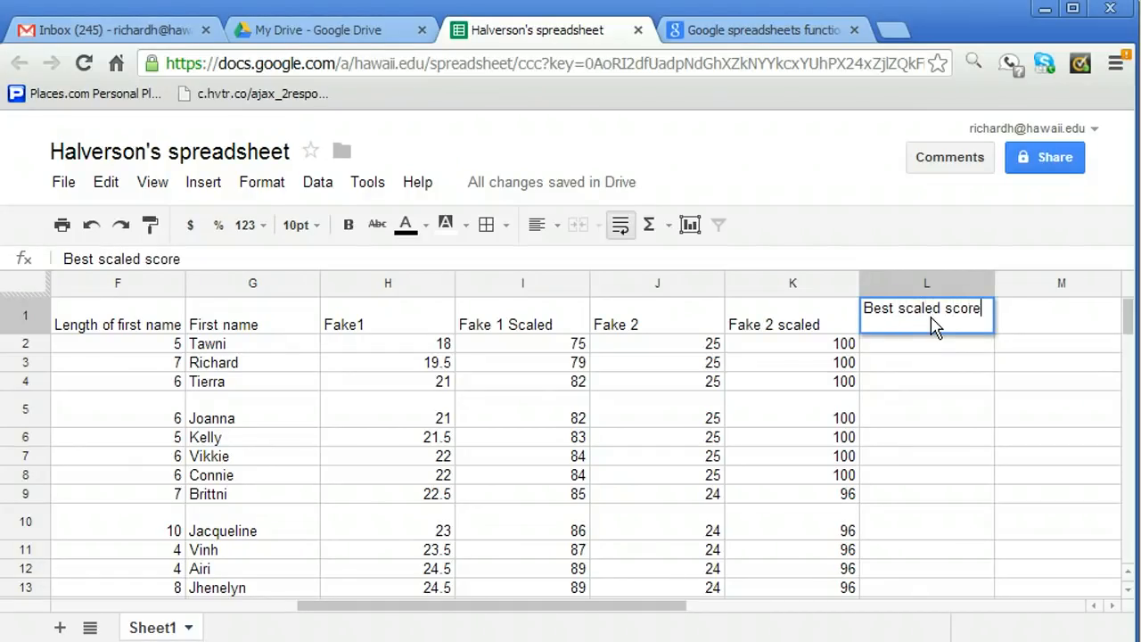
key("Return")
Enter the formula =MAX(K2,I2) in cell L2 to take the higher of the two scaled scores.
type("=")
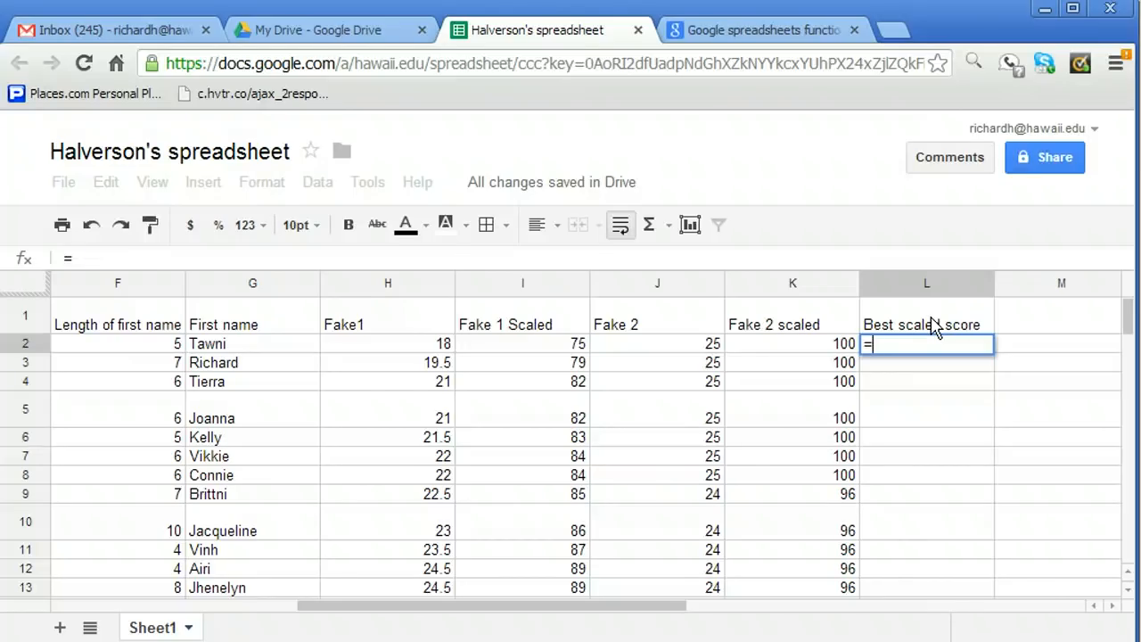
type("MAX(")
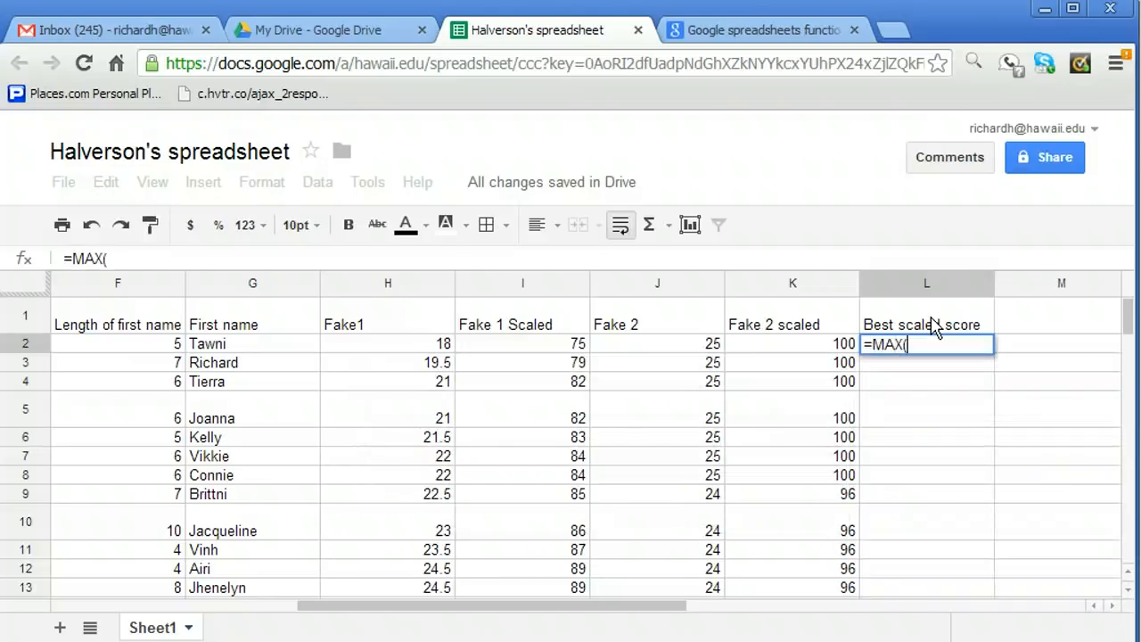
type("K2,")
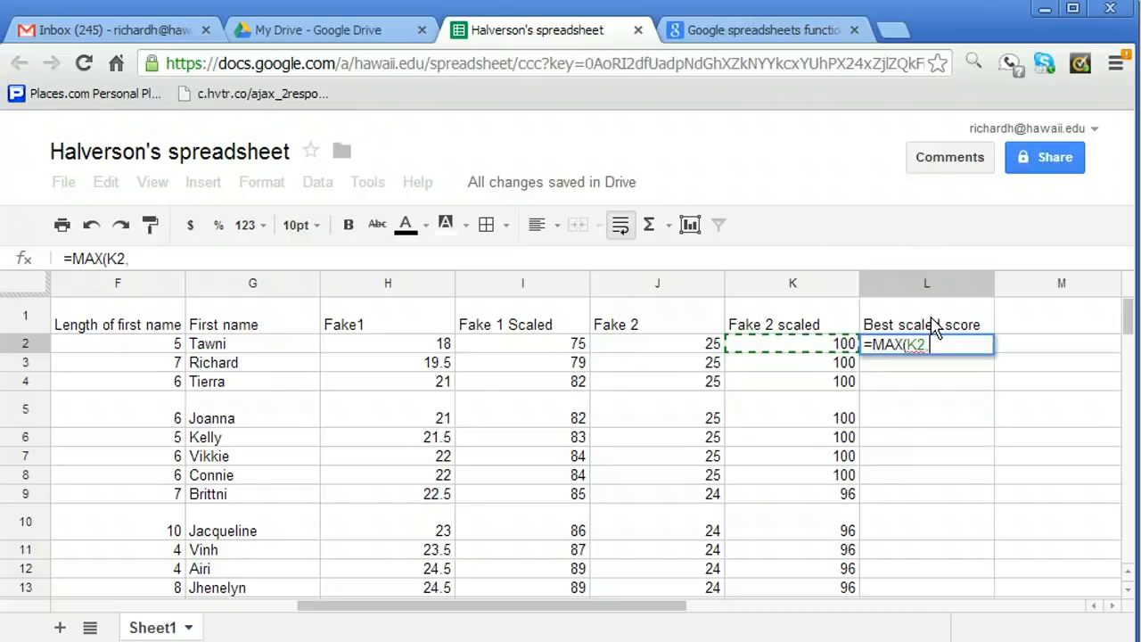
type("I2)")
key("Return")
Fill the MAX formula from cell L2 down the Best scaled score column through row 41.
left_click(947, 341)
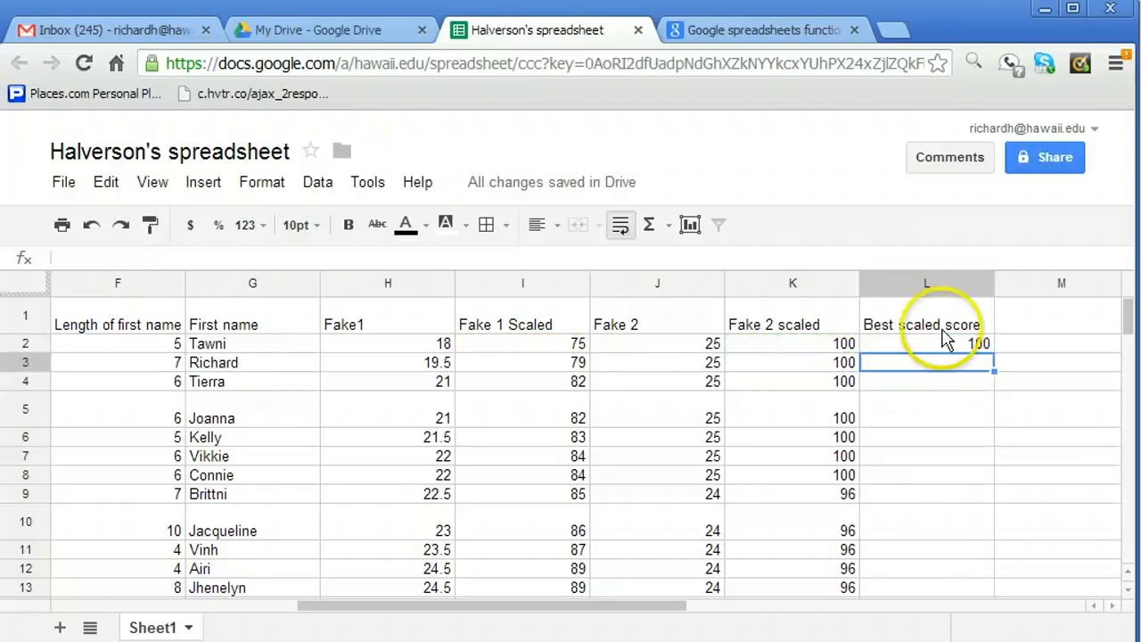
left_click_drag(991, 351, 966, 366)
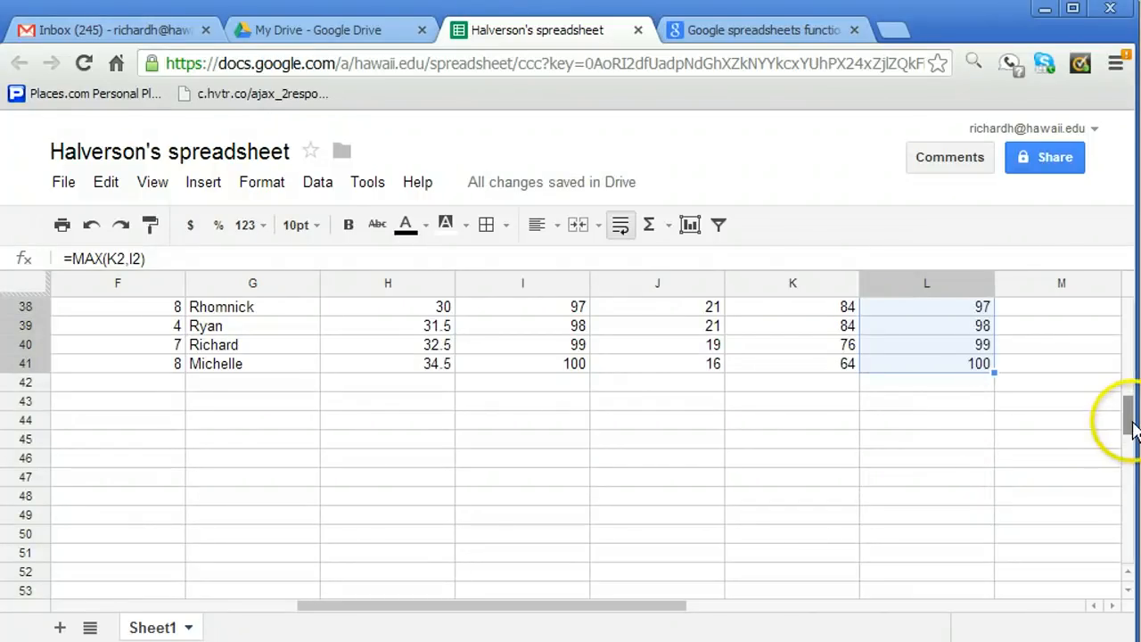
scroll(1125, 408, "up", 3)
left_click_drag(1130, 406, 1130, 328)
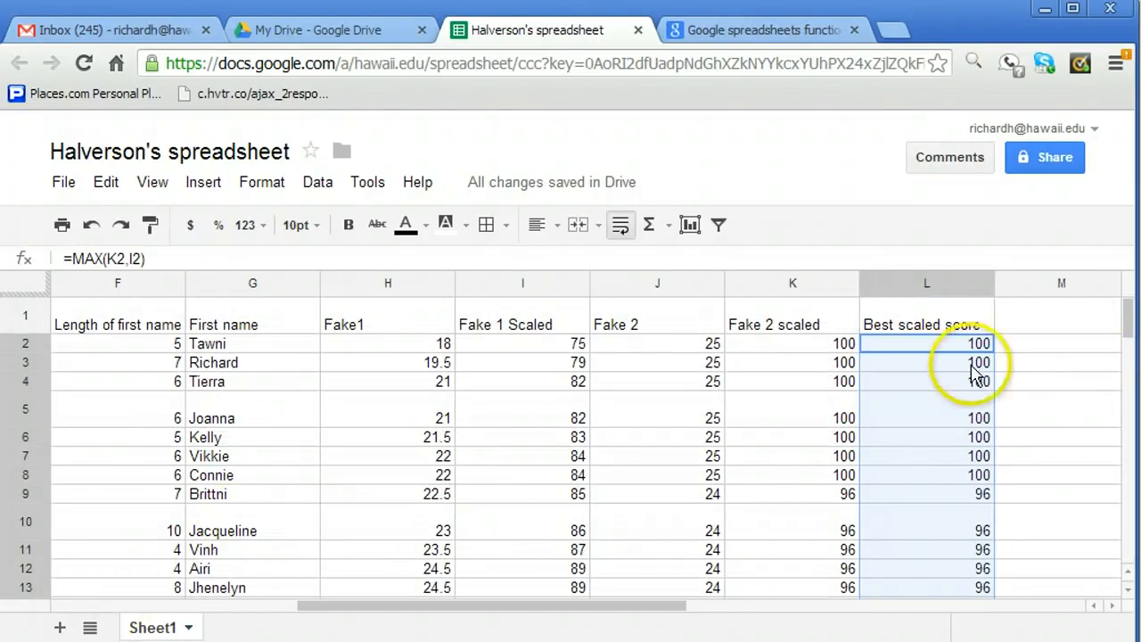
left_click(929, 314)
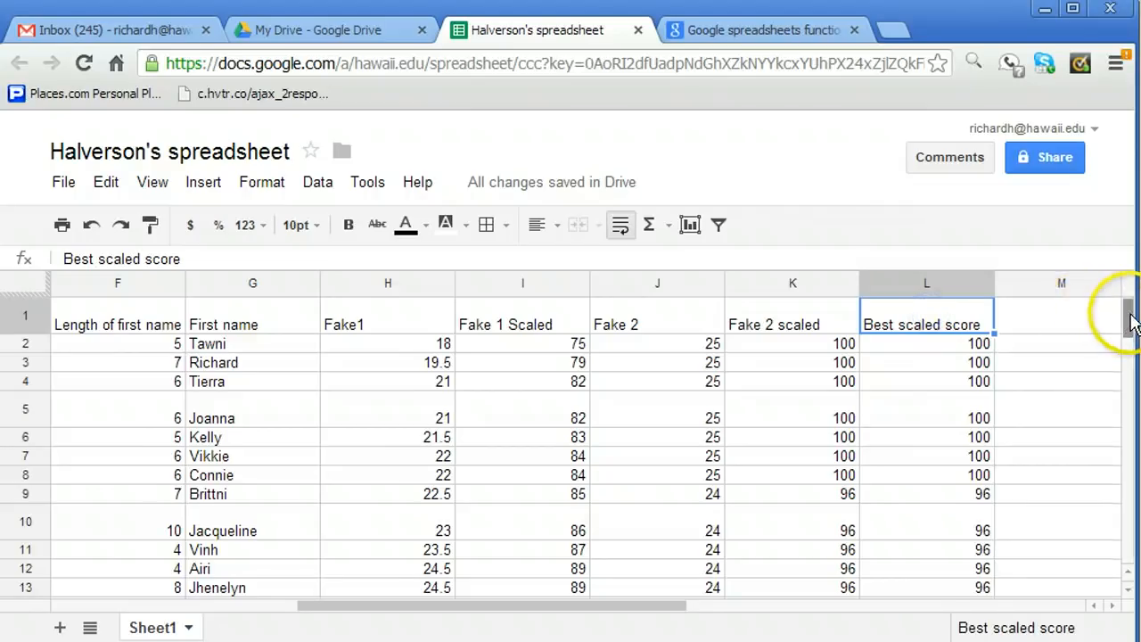
left_click_drag(1128, 311, 1130, 403)
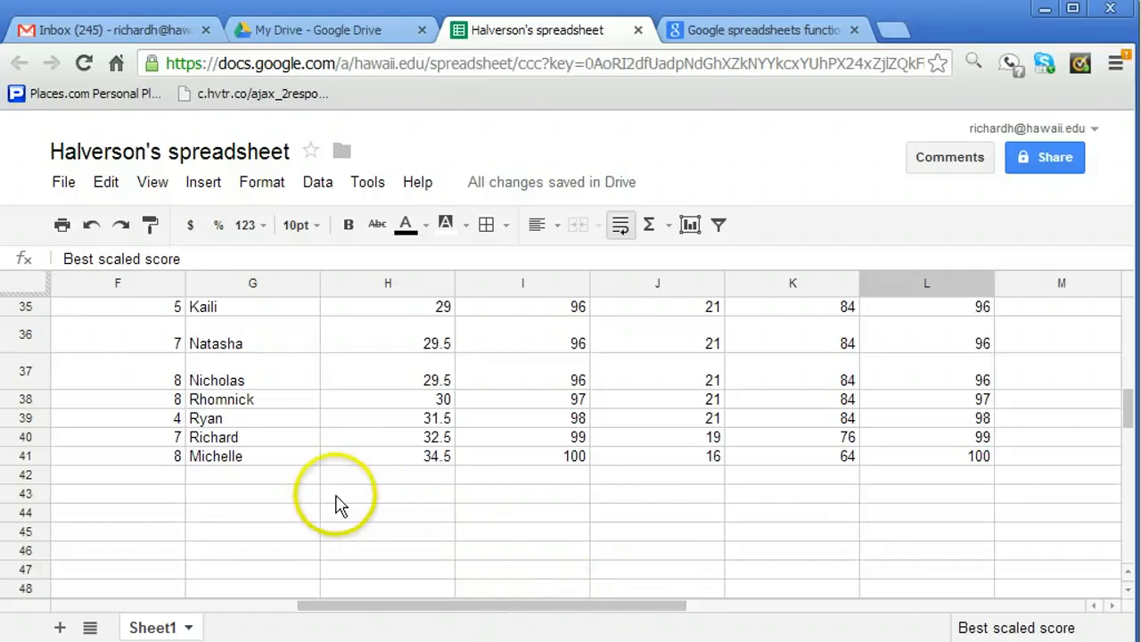
Enter the labels Count, Maximum, Minimum, Average and Standard Deviation in cells G43 through G47.
left_click(245, 497)
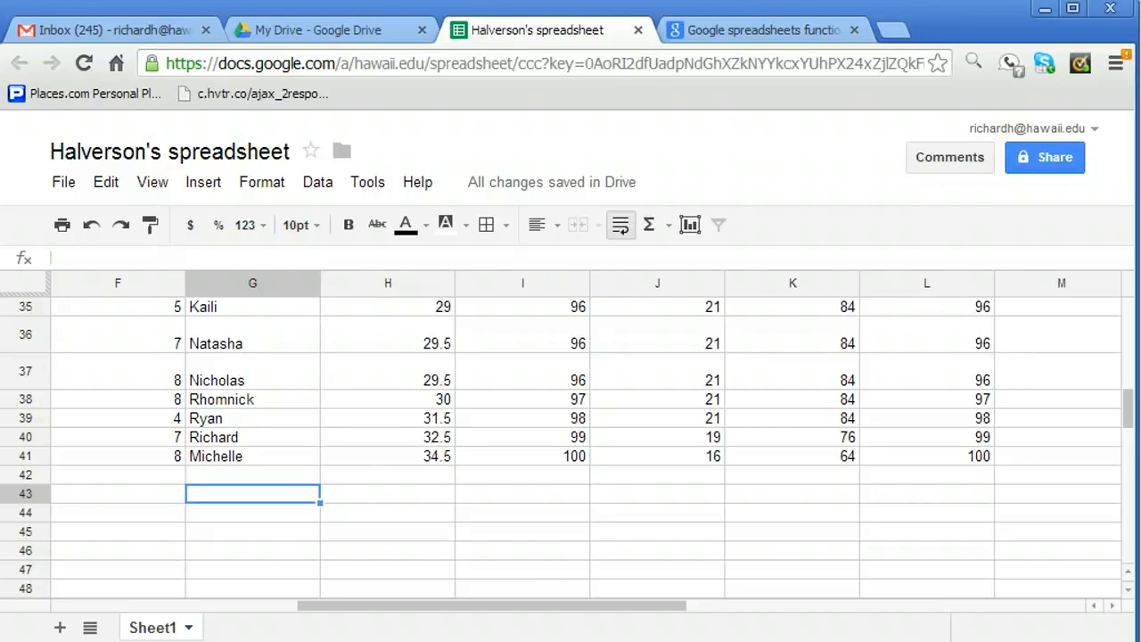
type("Count")
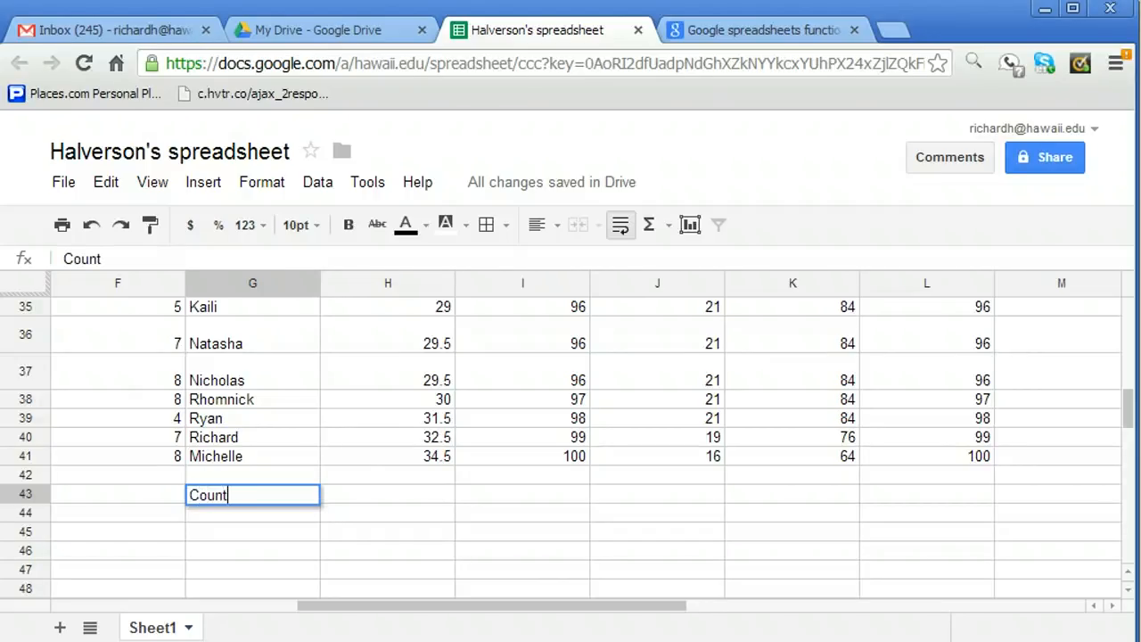
key("Return")
type("Maximum")
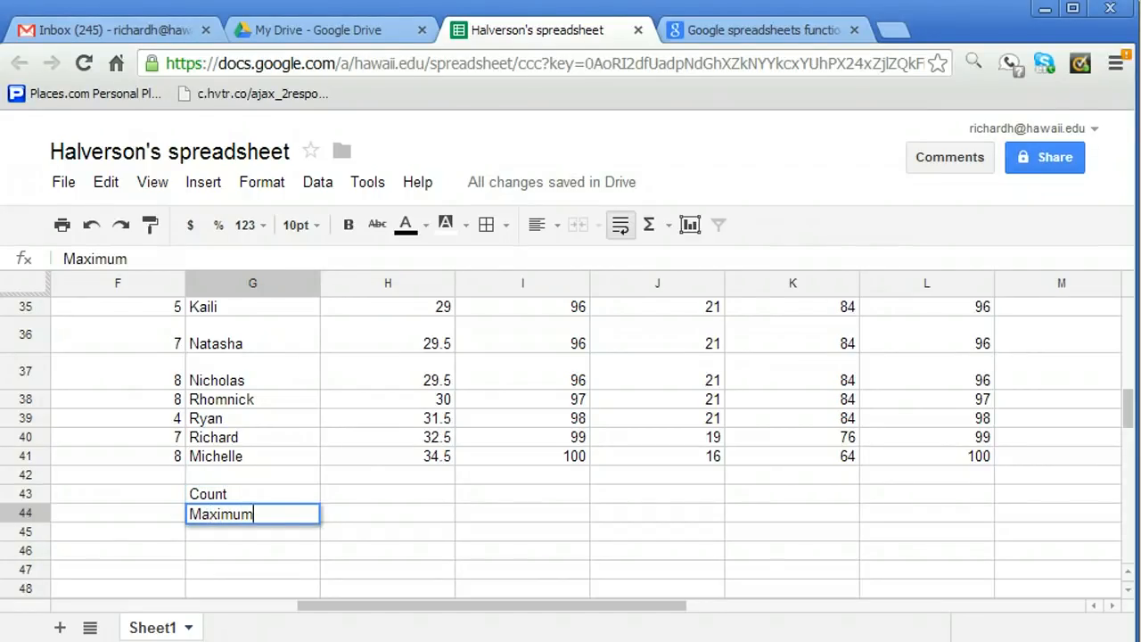
key("Return")
type("Minimum")
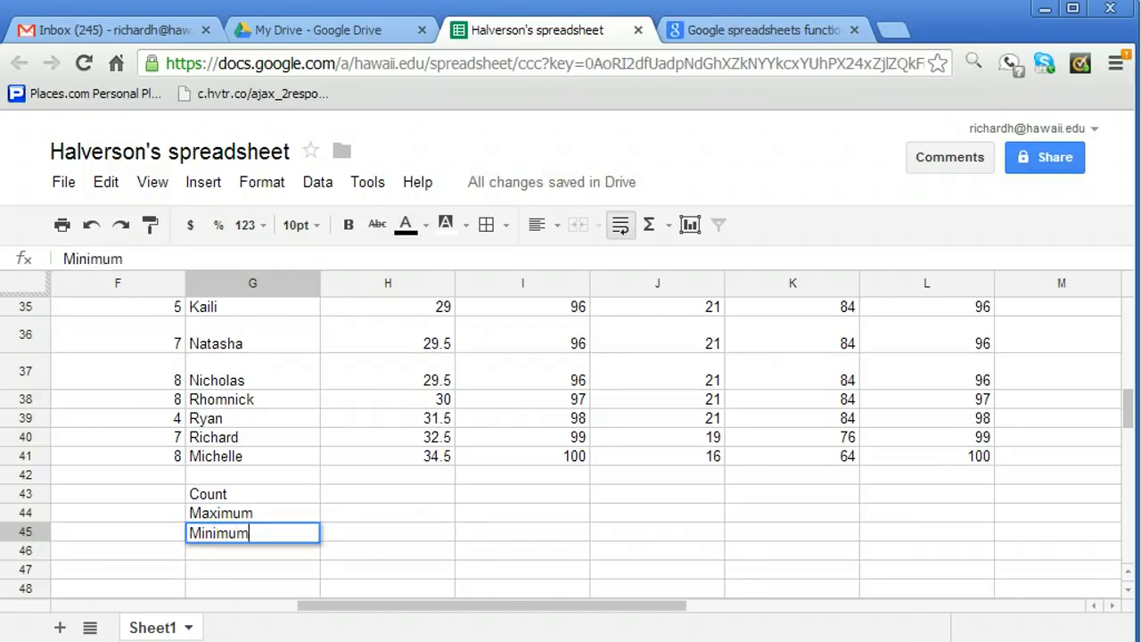
key("Return")
type("Average")
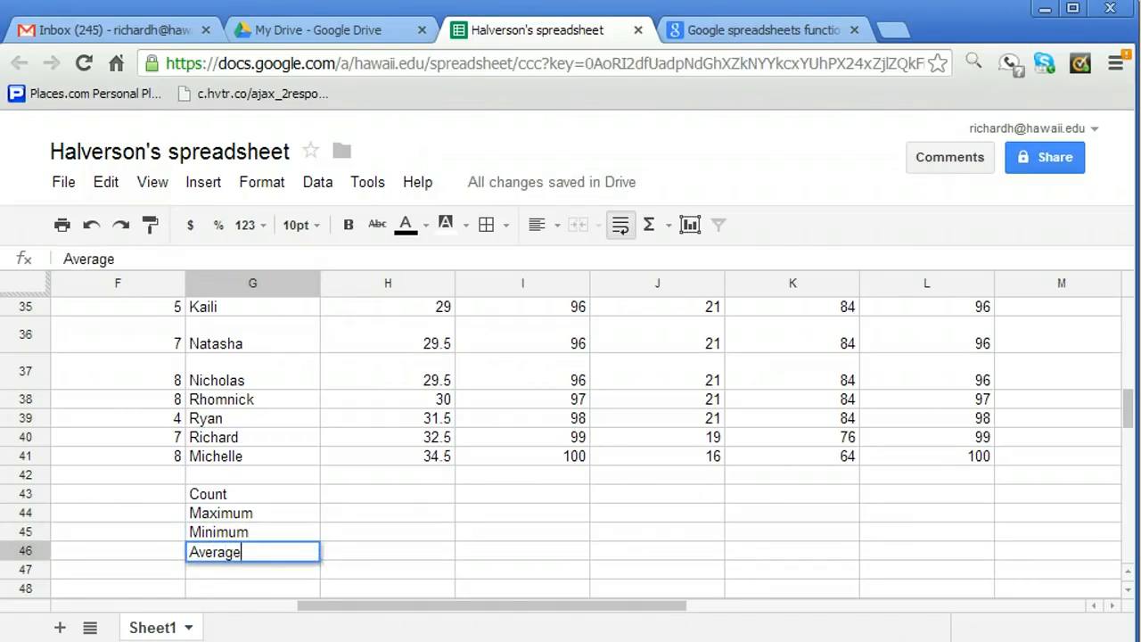
key("Return")
type("Standard De")
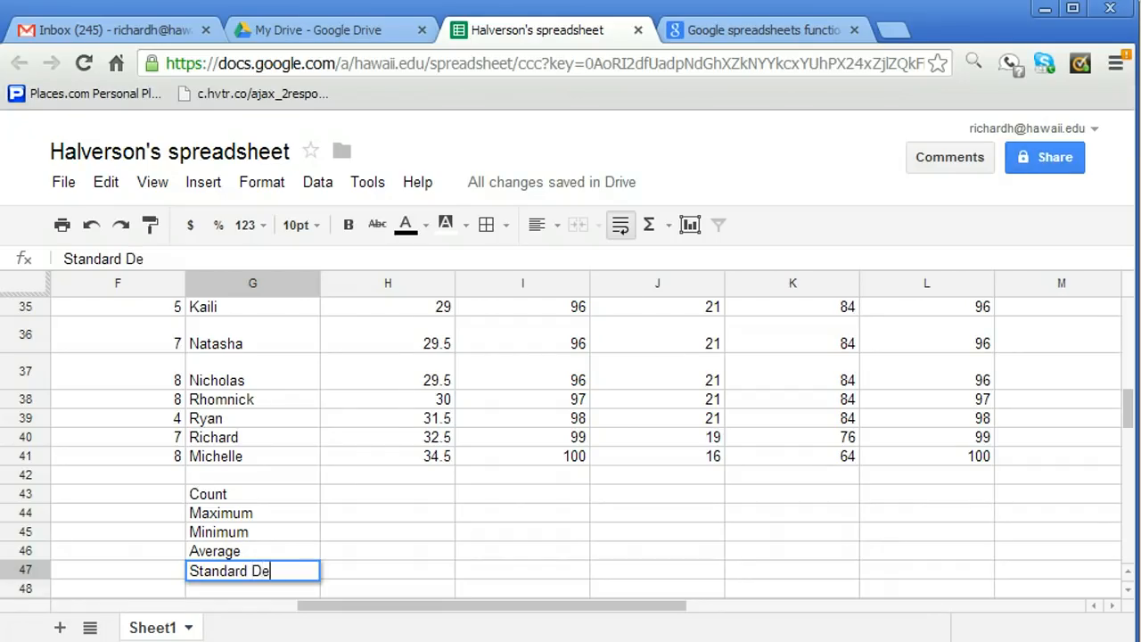
type("viation")
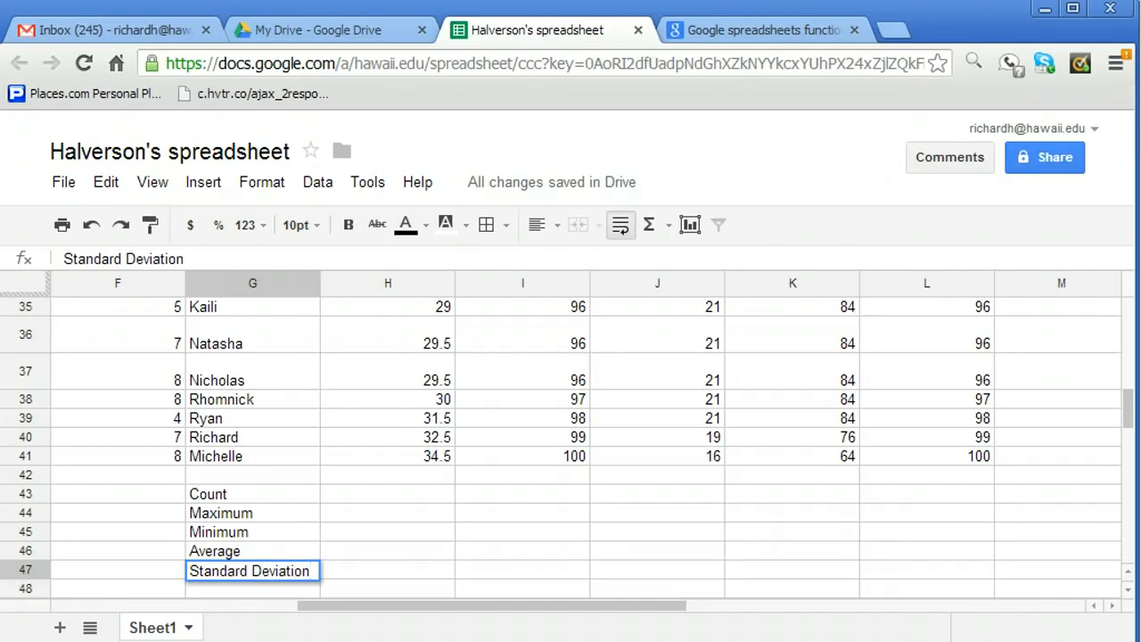
Enter the formula =COUNT(H2:H41) in cell H43 beside the Count label.
left_click(401, 500)
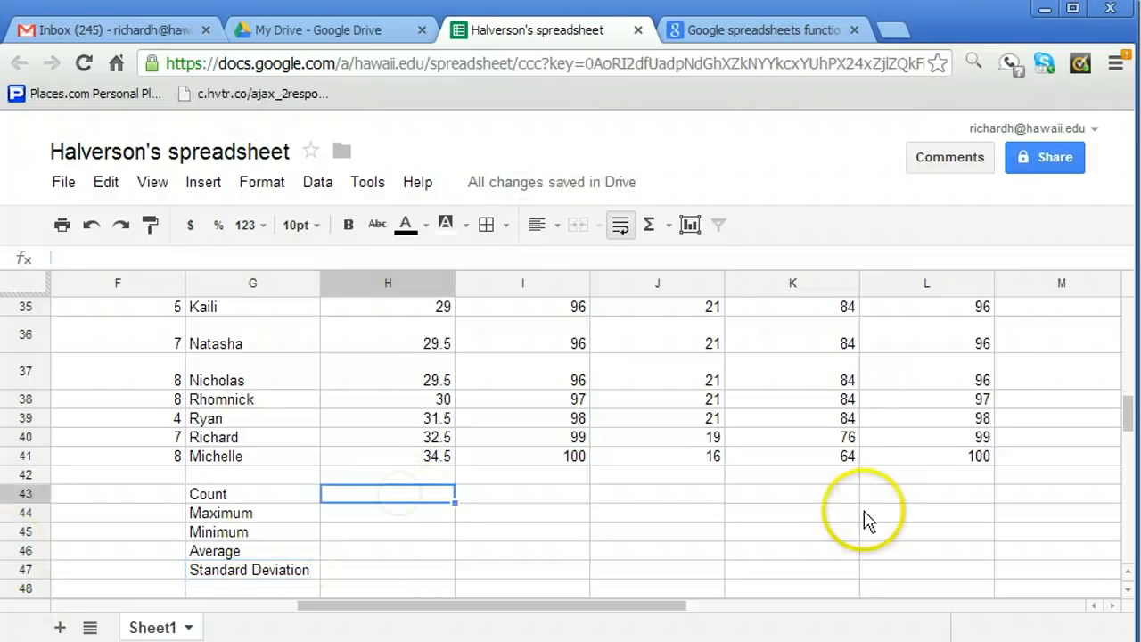
type("=")
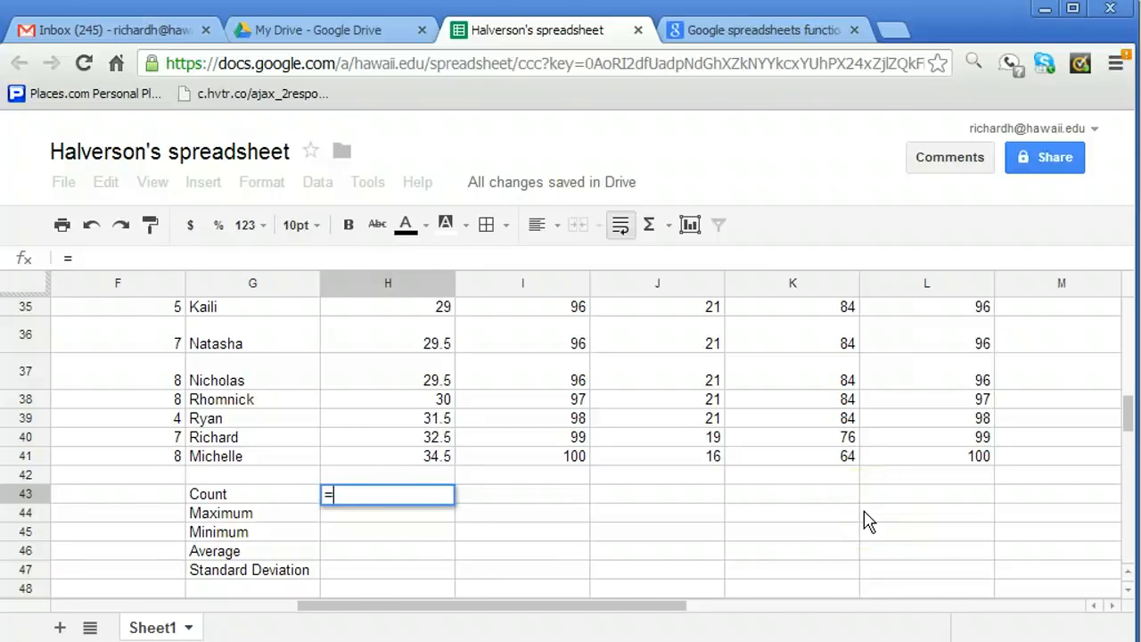
type("COU")
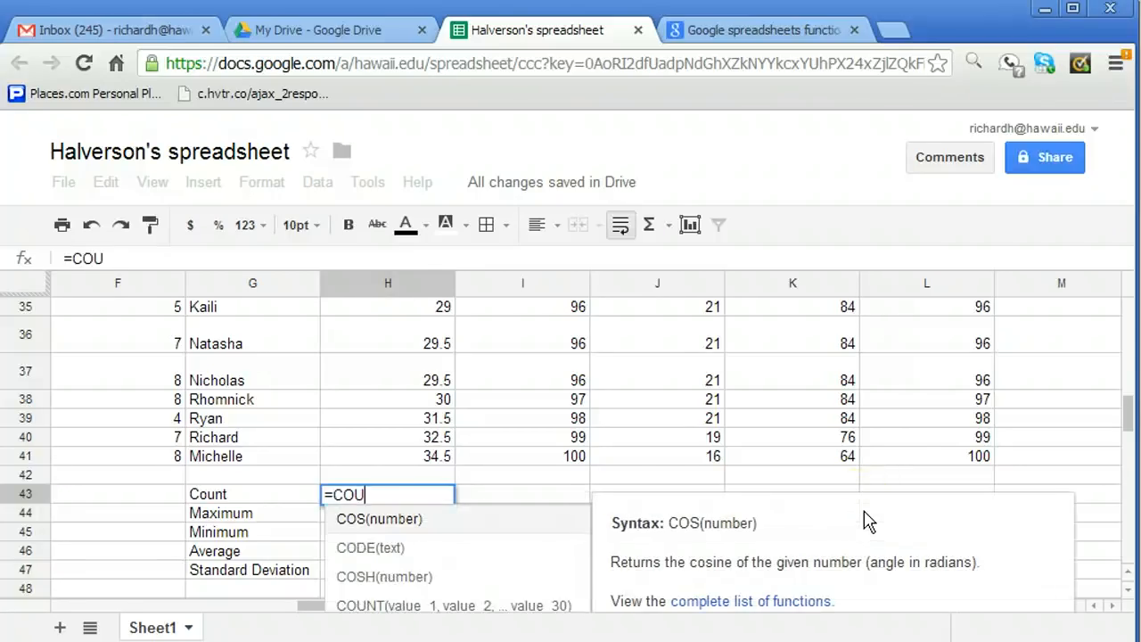
type("NT(H2")
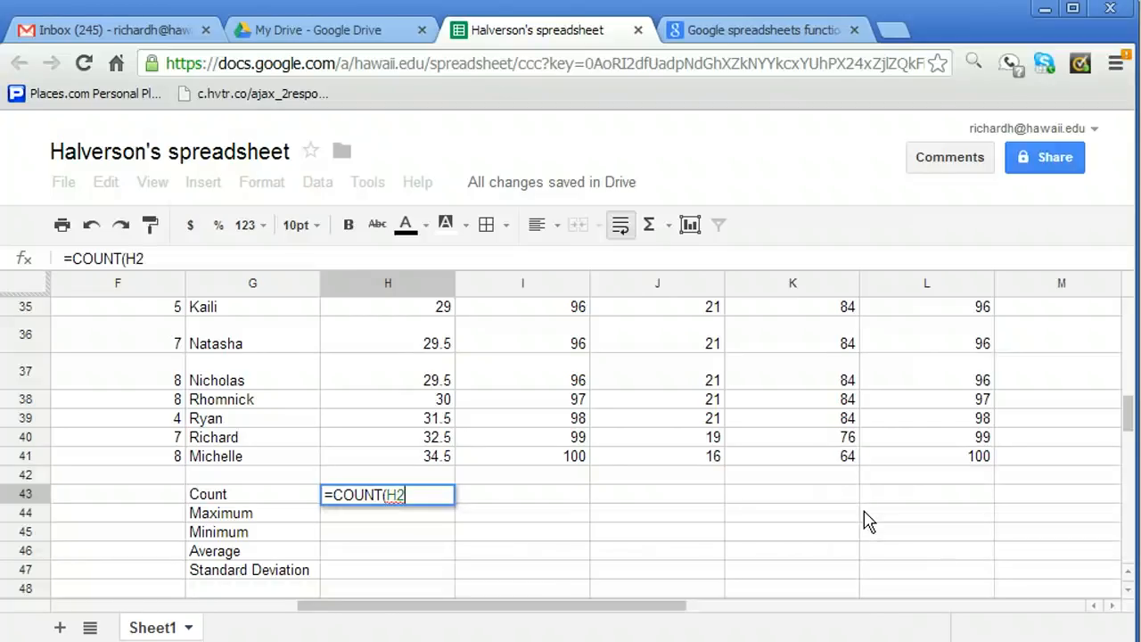
type(":H41)")
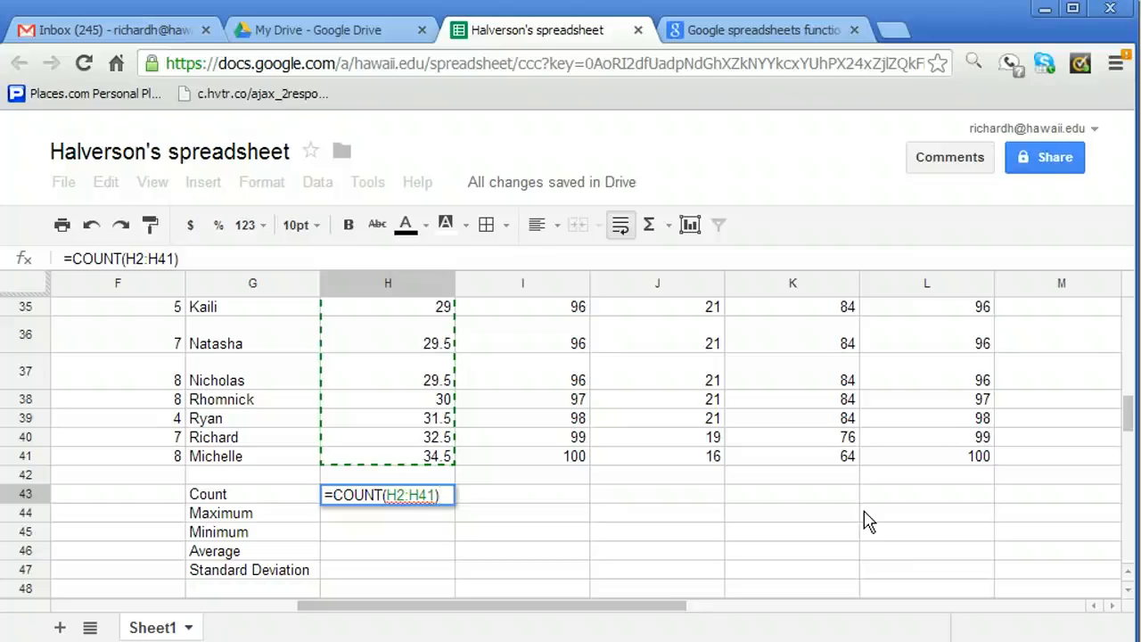
key("Return")
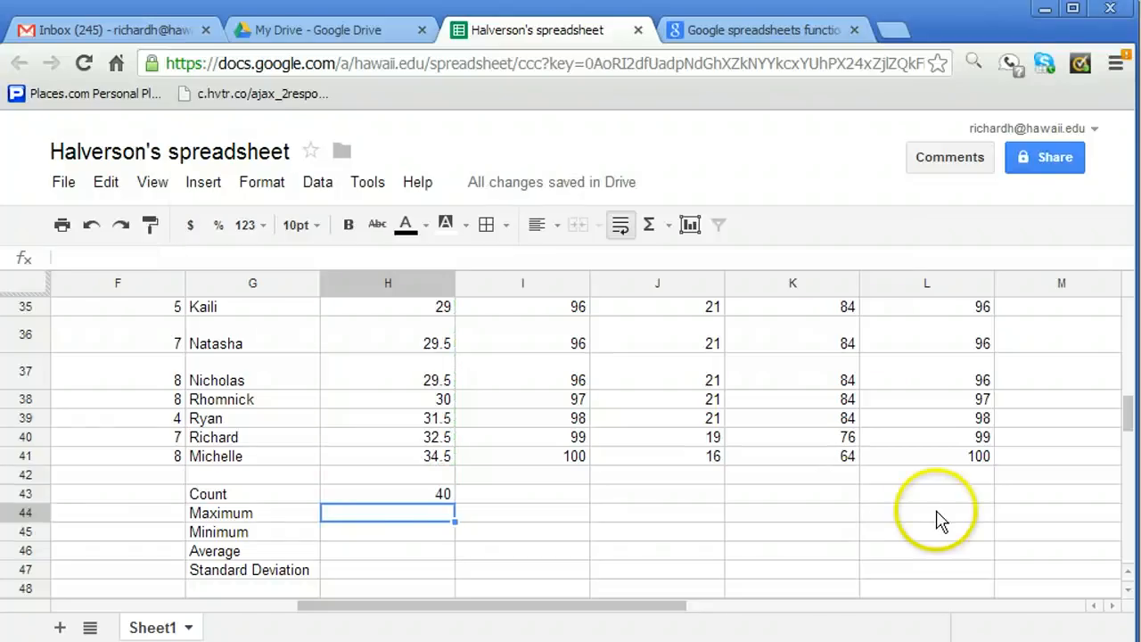
left_click(414, 497)
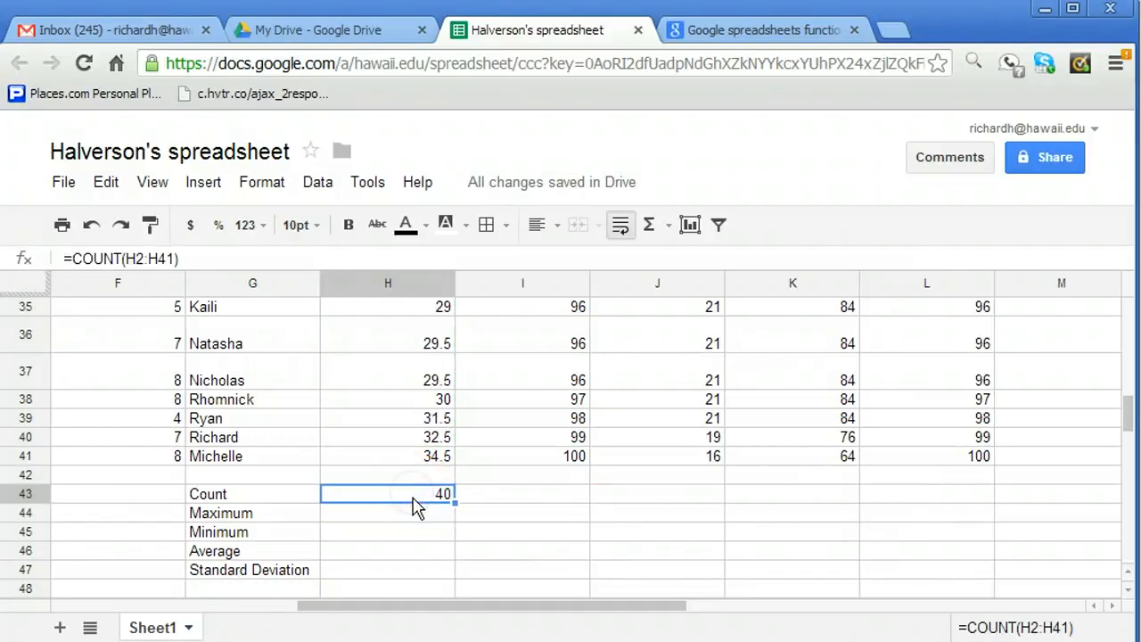
Enter the formula =MAX(H2:H41) in cell H44 beside the Maximum label.
left_click(415, 513)
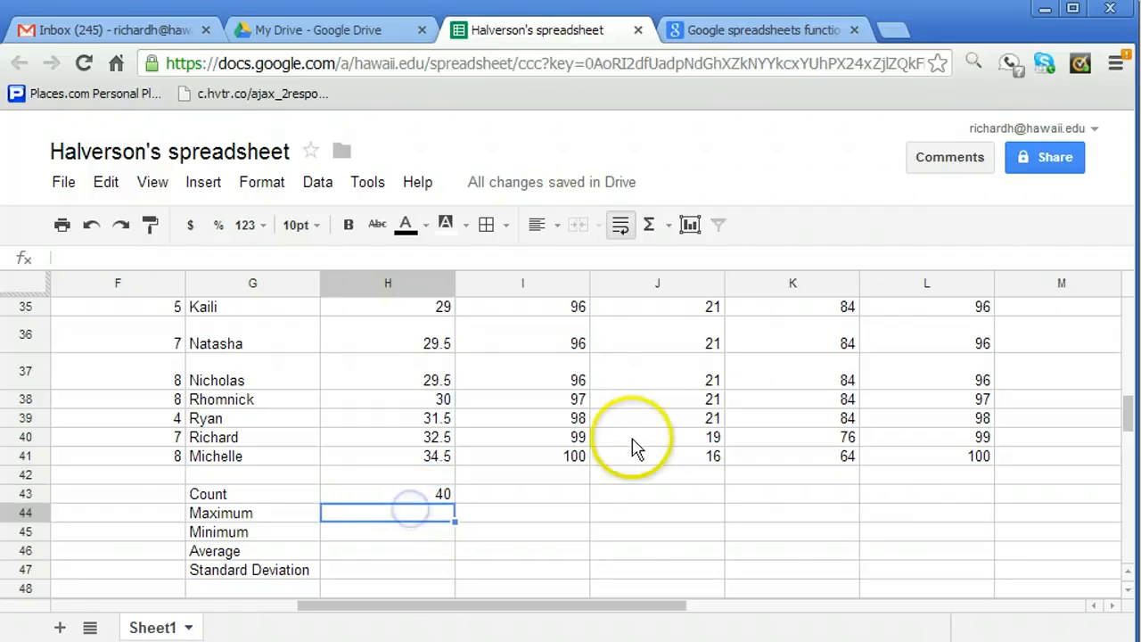
type("=M")
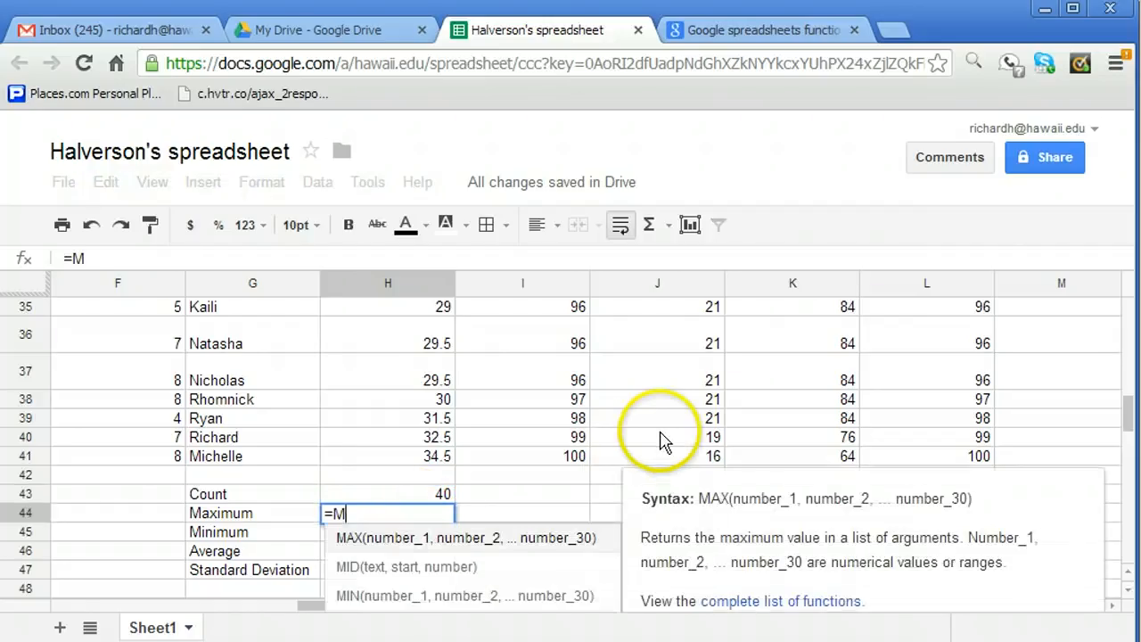
type("AX(")
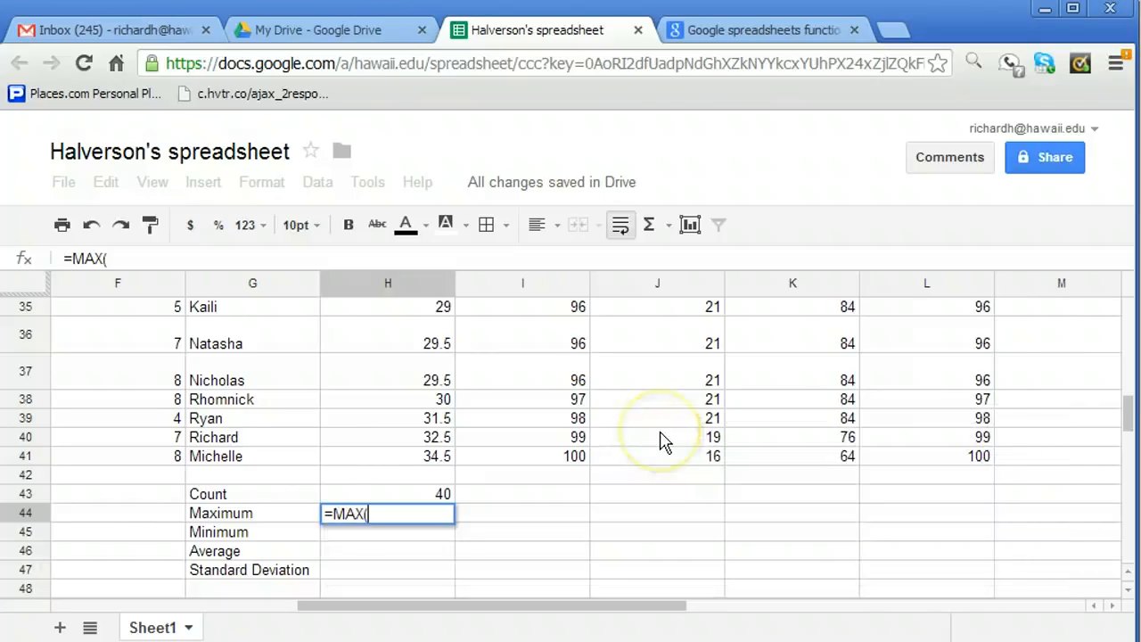
type("H2")
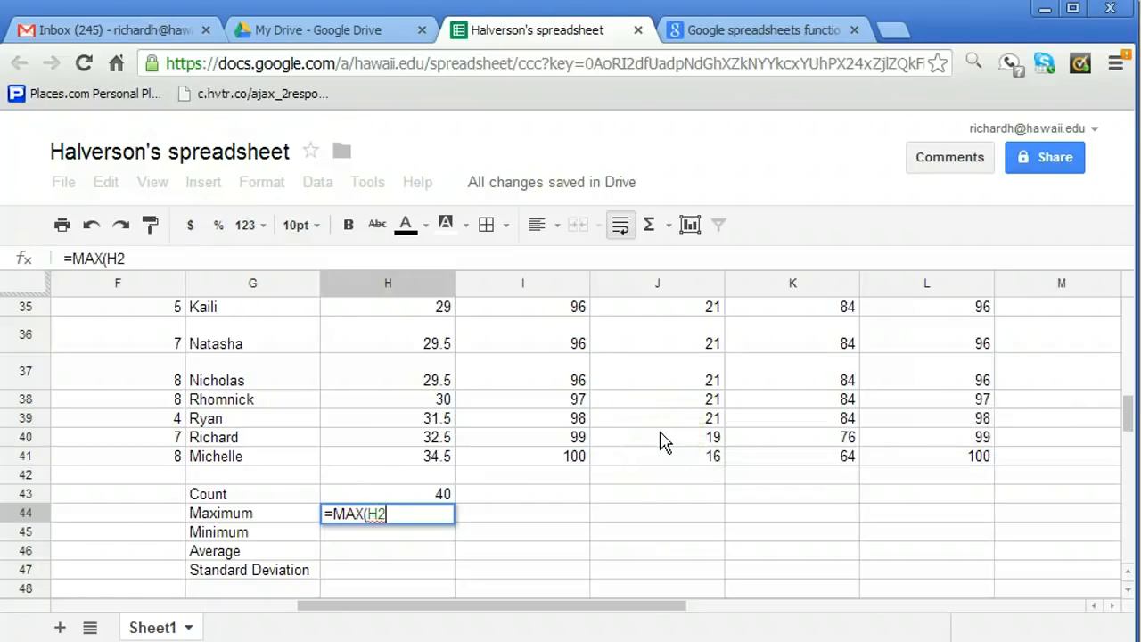
type(":H41)")
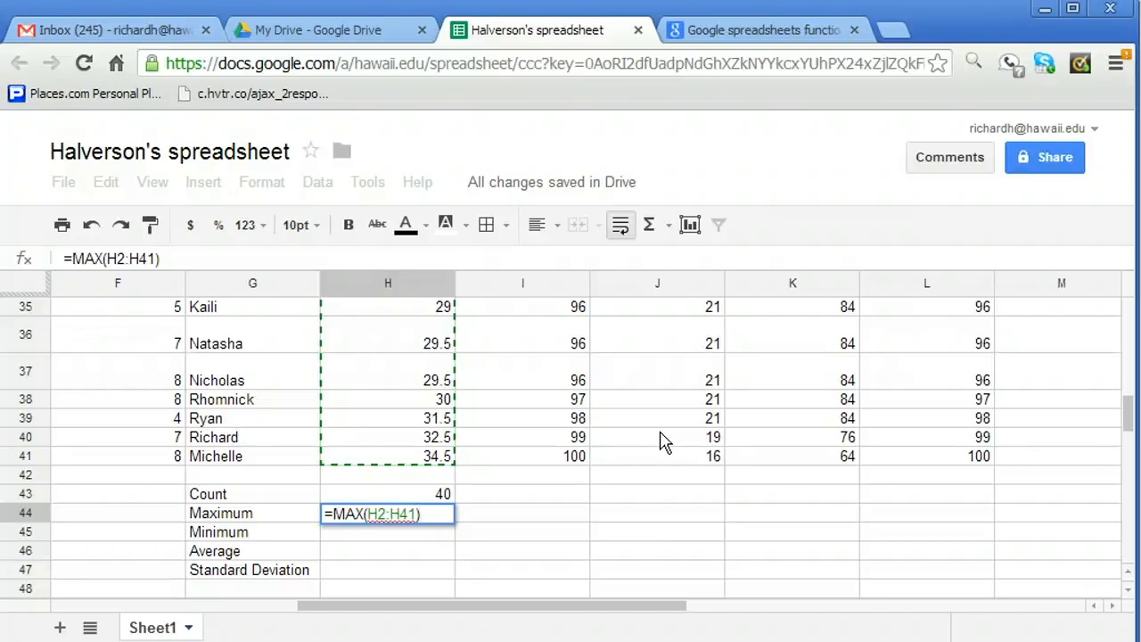
key("Return")
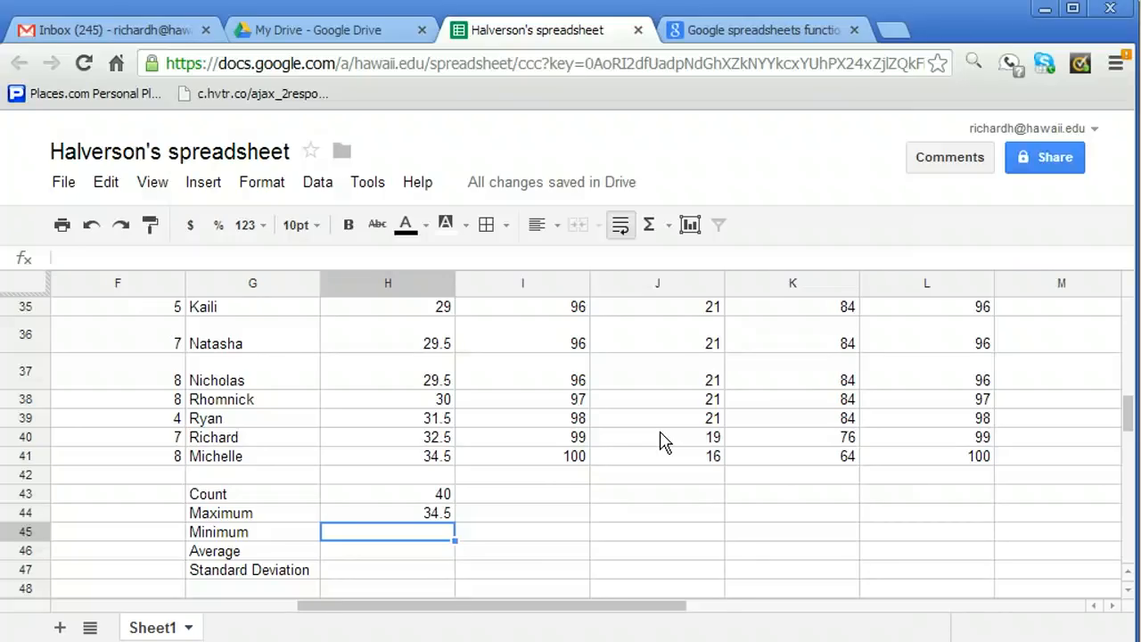
Enter the formula =MIN(H2:H41) in cell H45 beside the Minimum label.
type("=MIN")
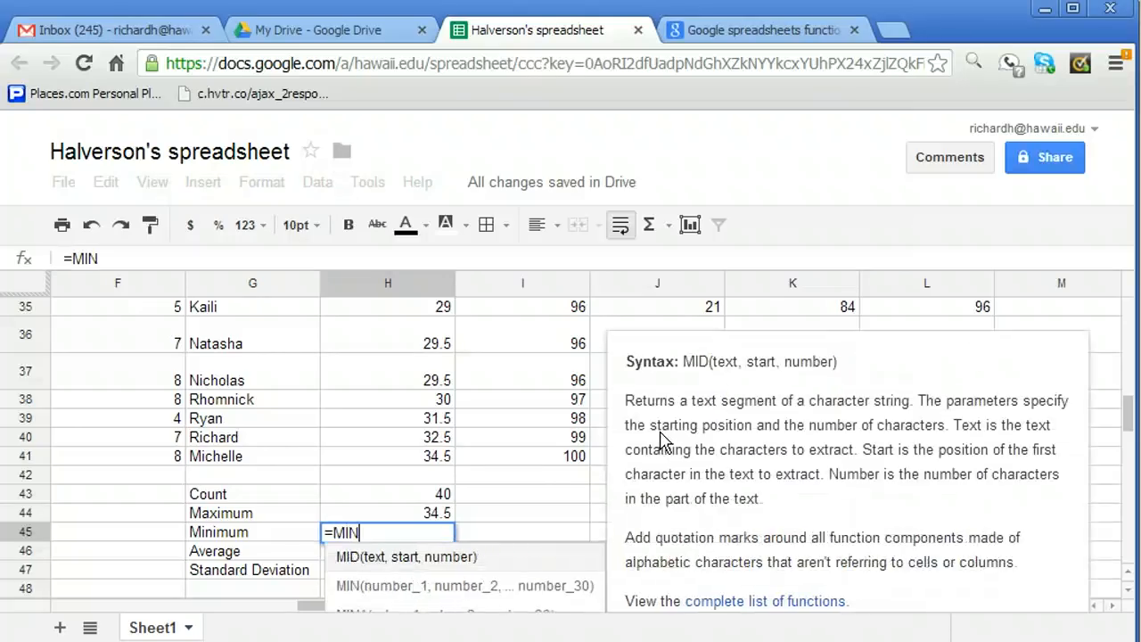
type("(H2:H")
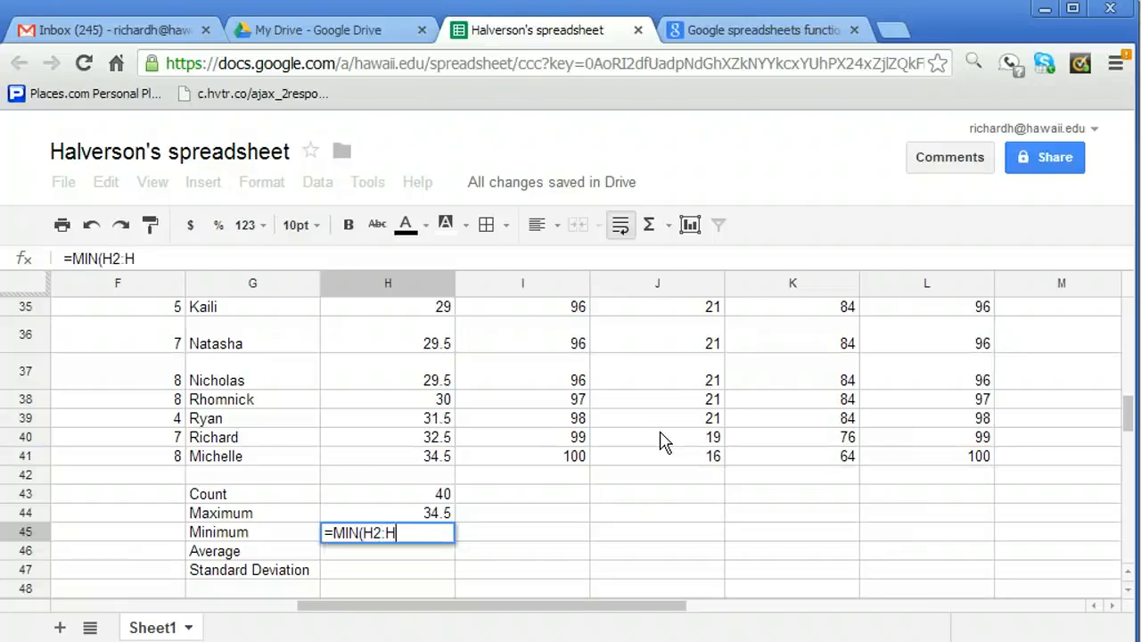
type("41)")
key("Return")
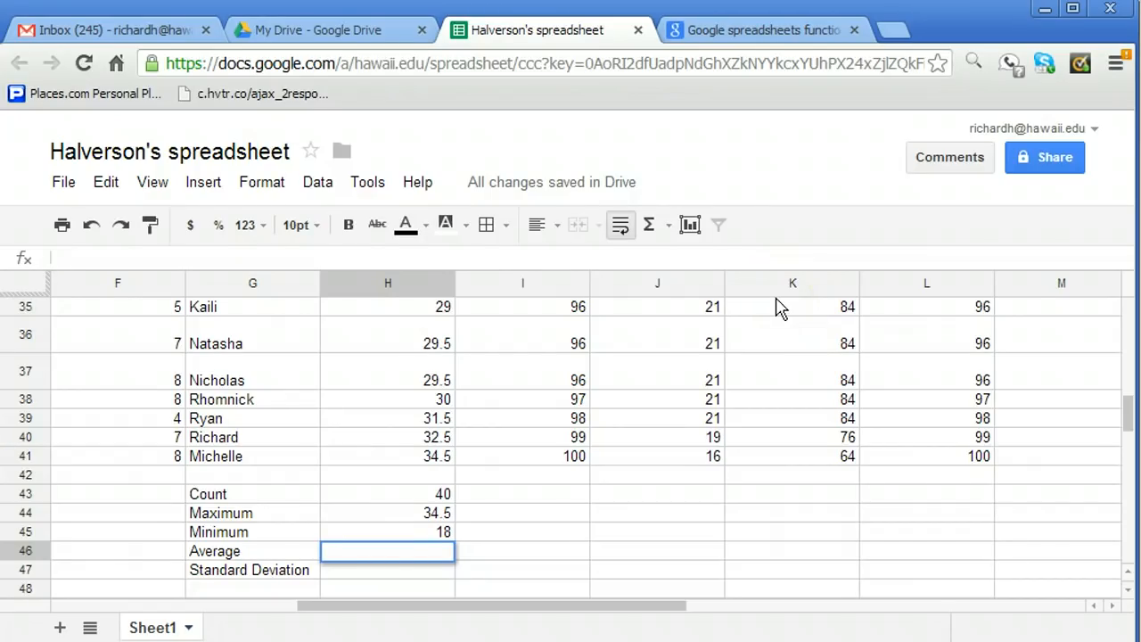
Enter the formula =ROUND(AVERAGE(H2:H41),2) in cell H46 to give the average rounded to two decimals.
type("=")
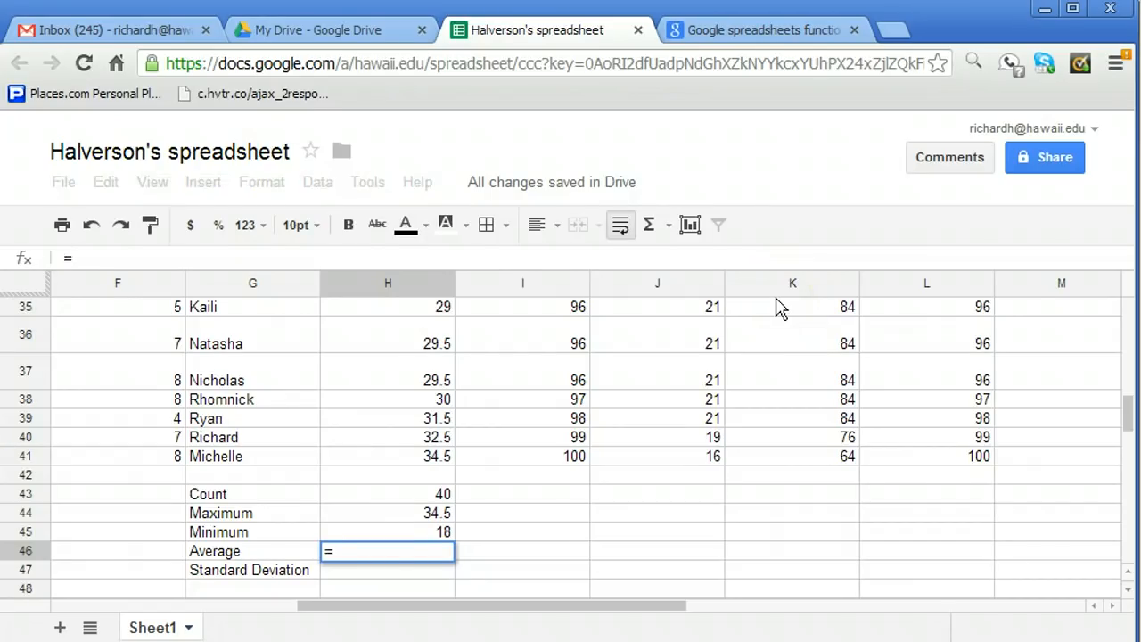
type("ROUND")
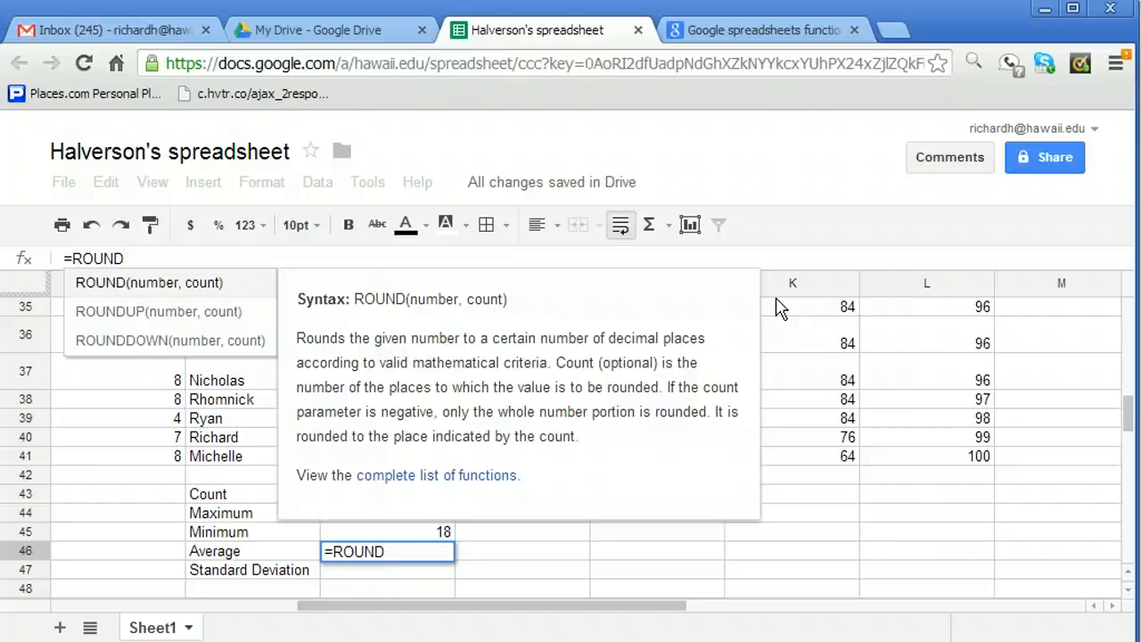
type("(")
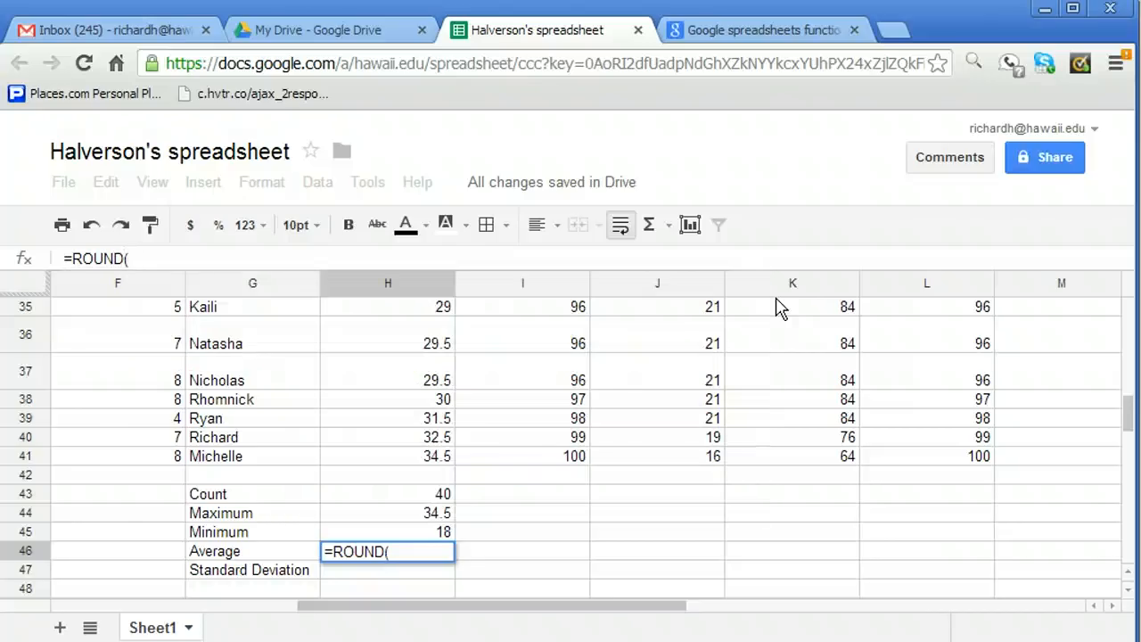
type("AVERAGE")
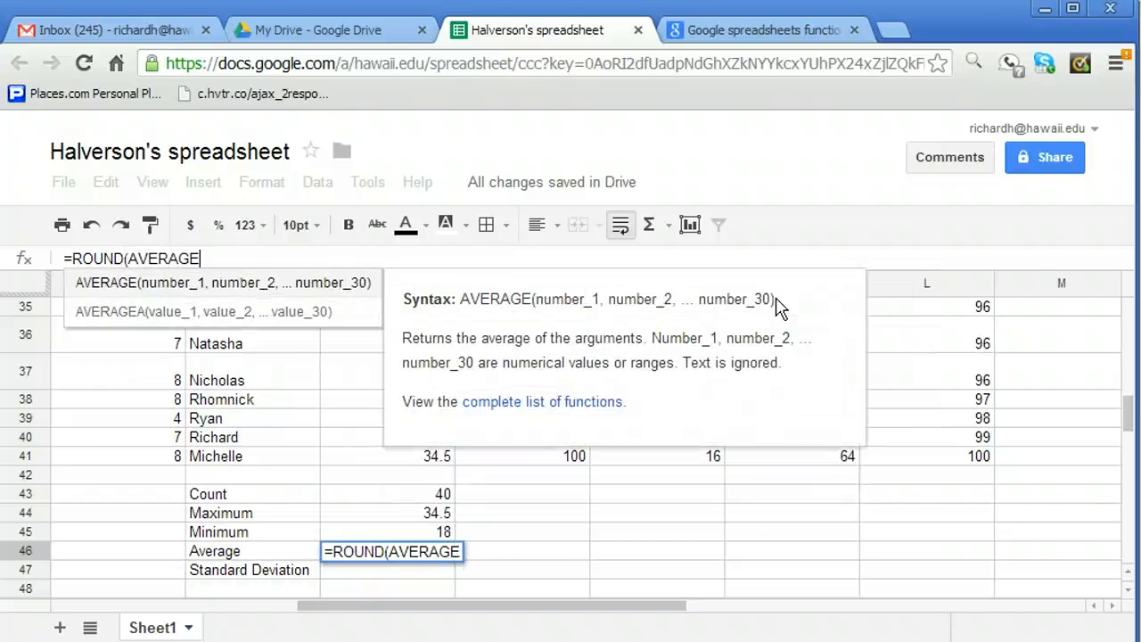
type("(H")
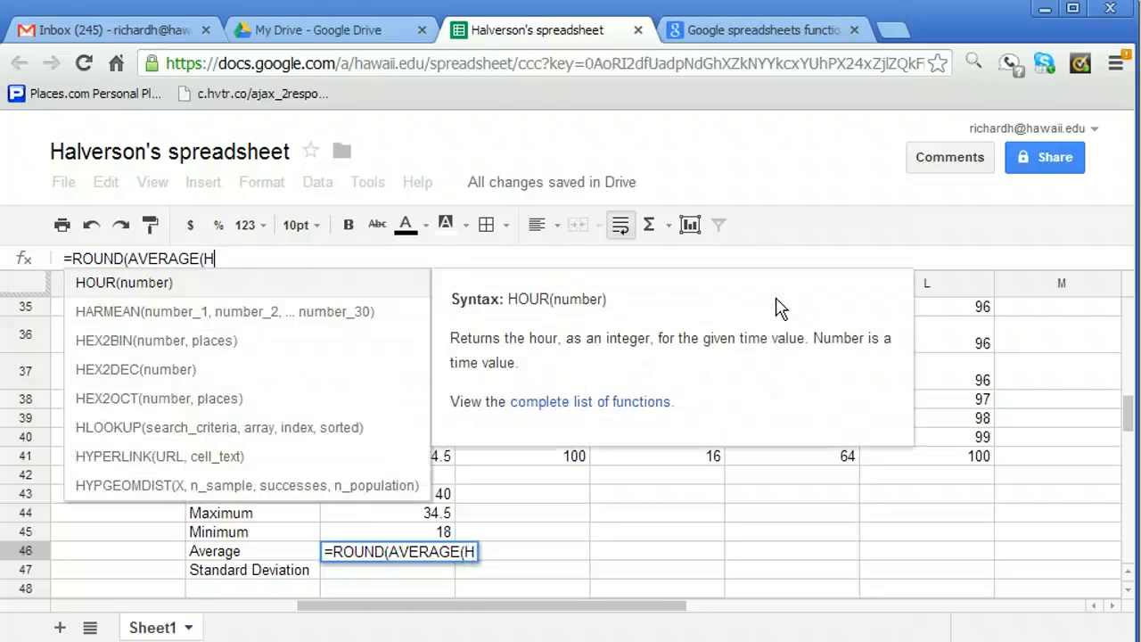
type("2:H41)")
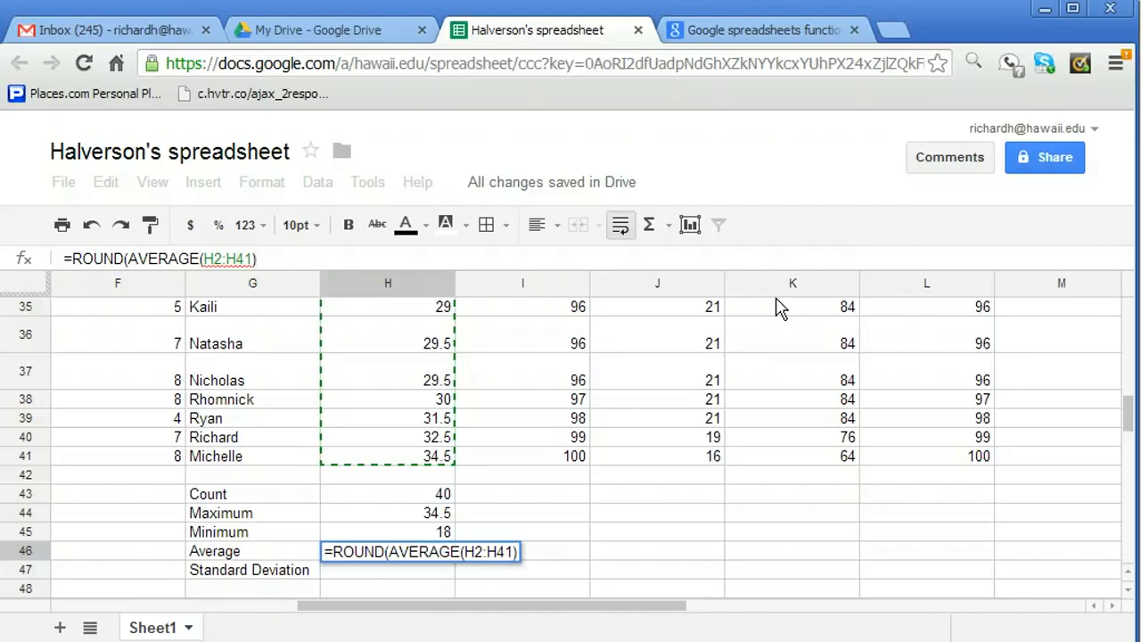
type(",2)")
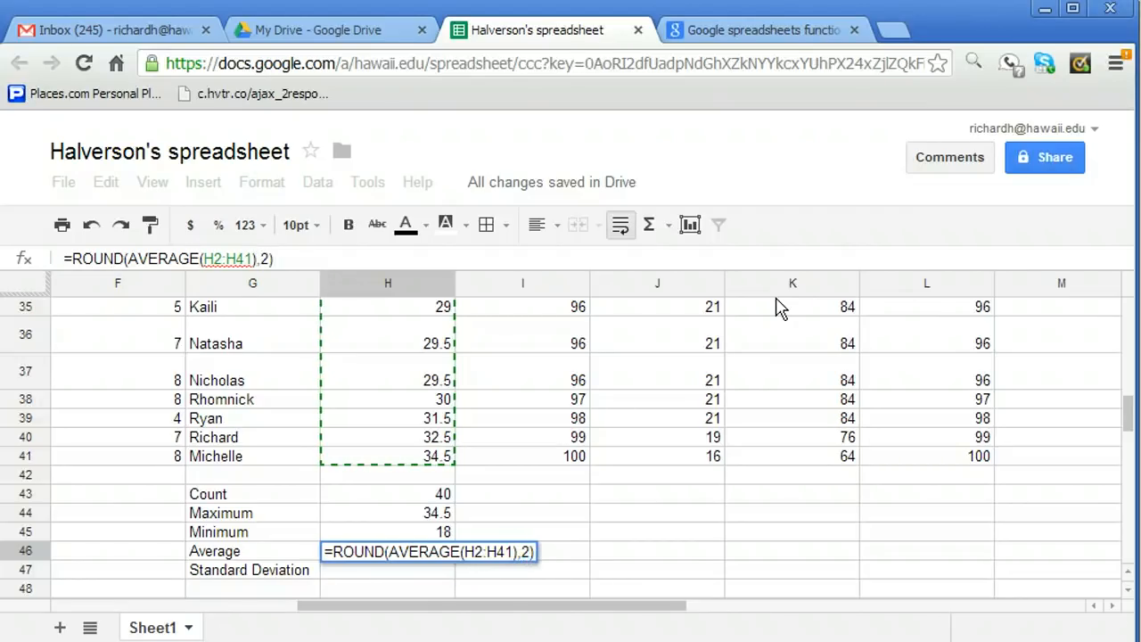
key("Return")
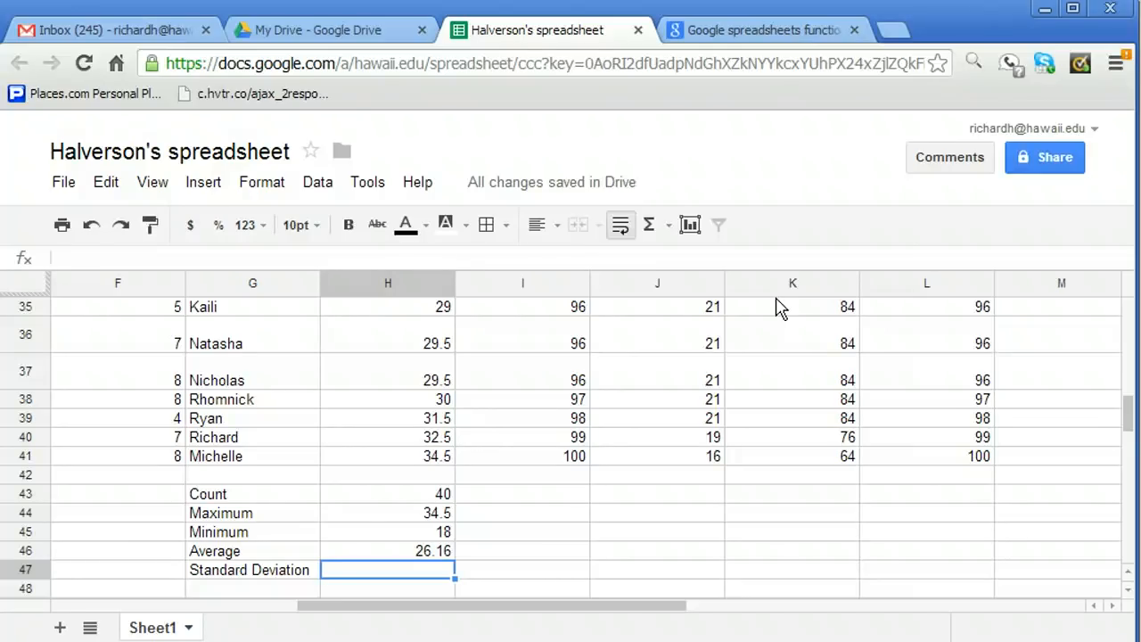
Enter the formula =ROUND(STDEV(H2:H41),2) in cell H47 beside the Standard Deviation label.
type("=ROUND")
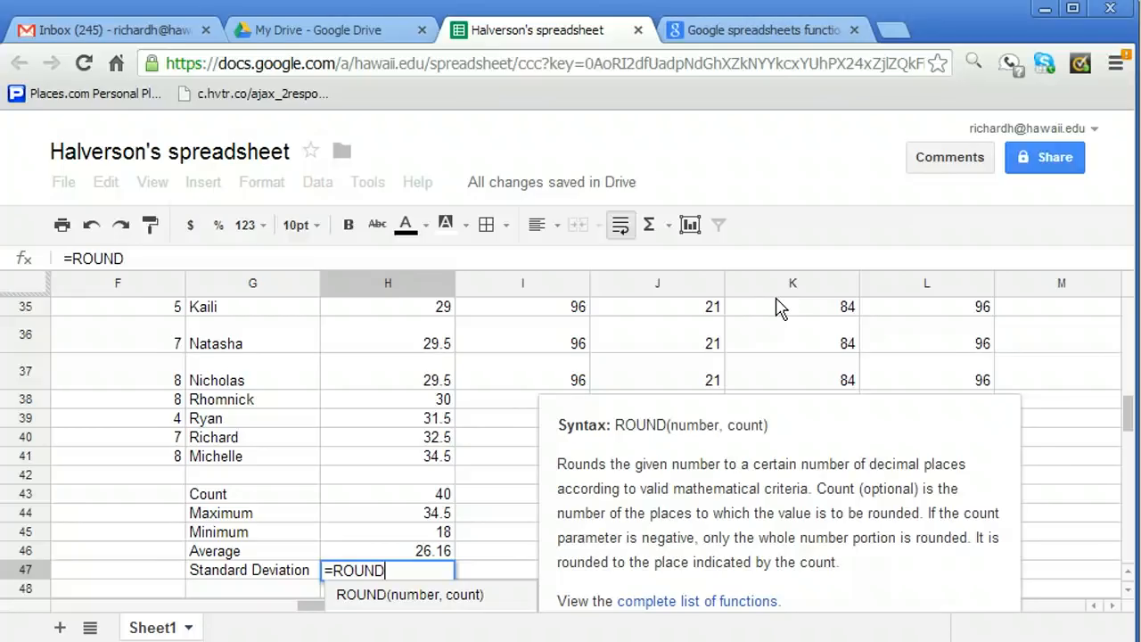
type("(")
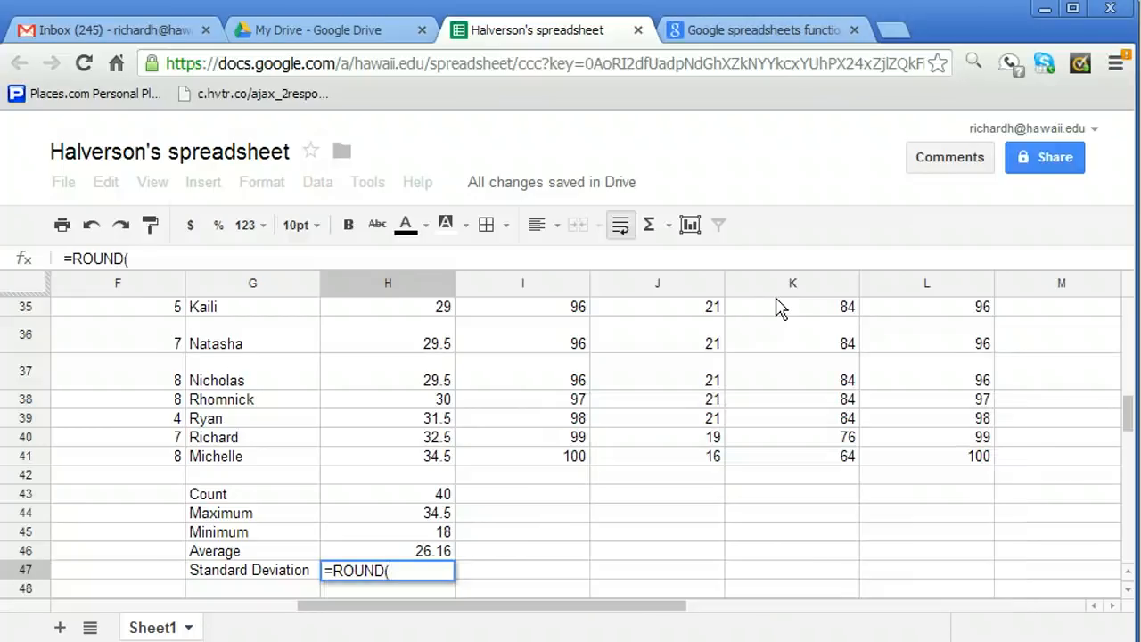
type("STDEV")
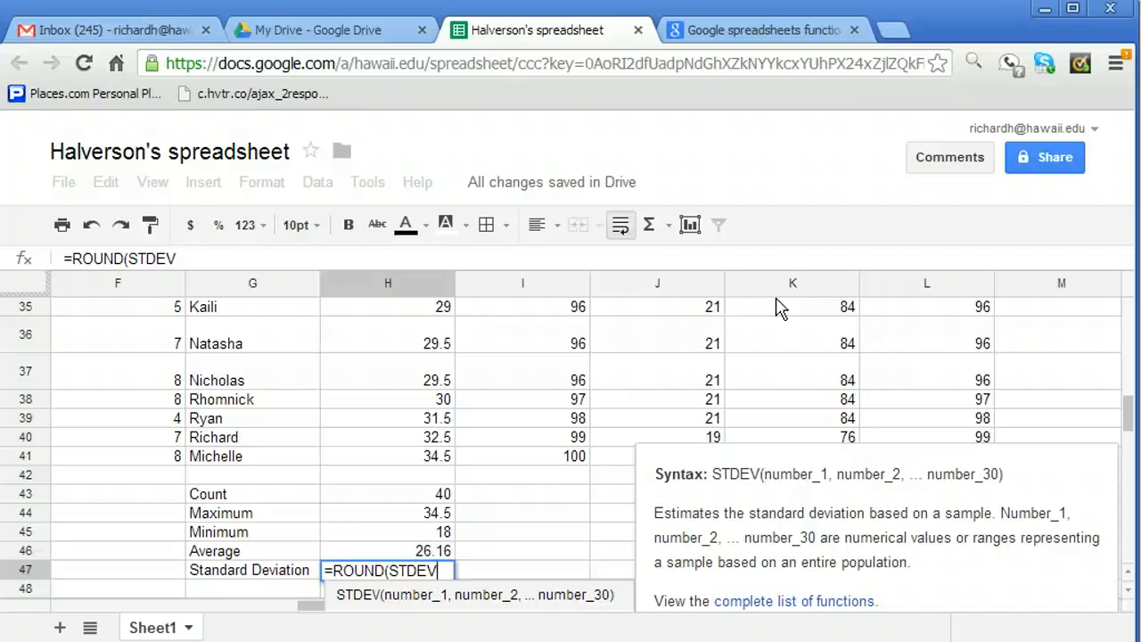
type("(")
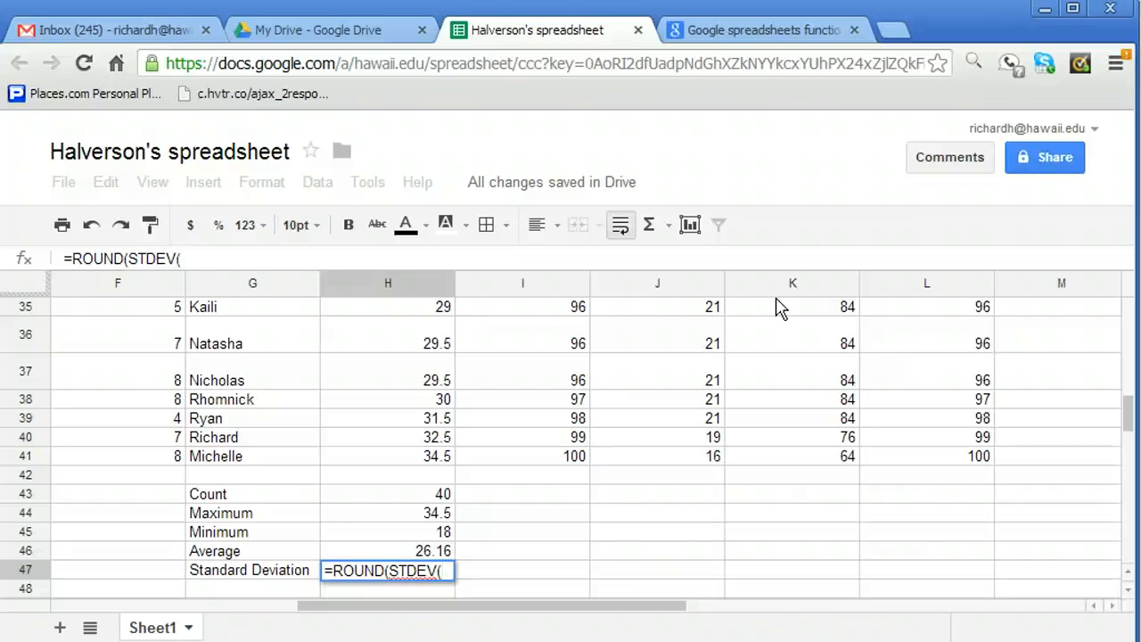
type("H2:H4")
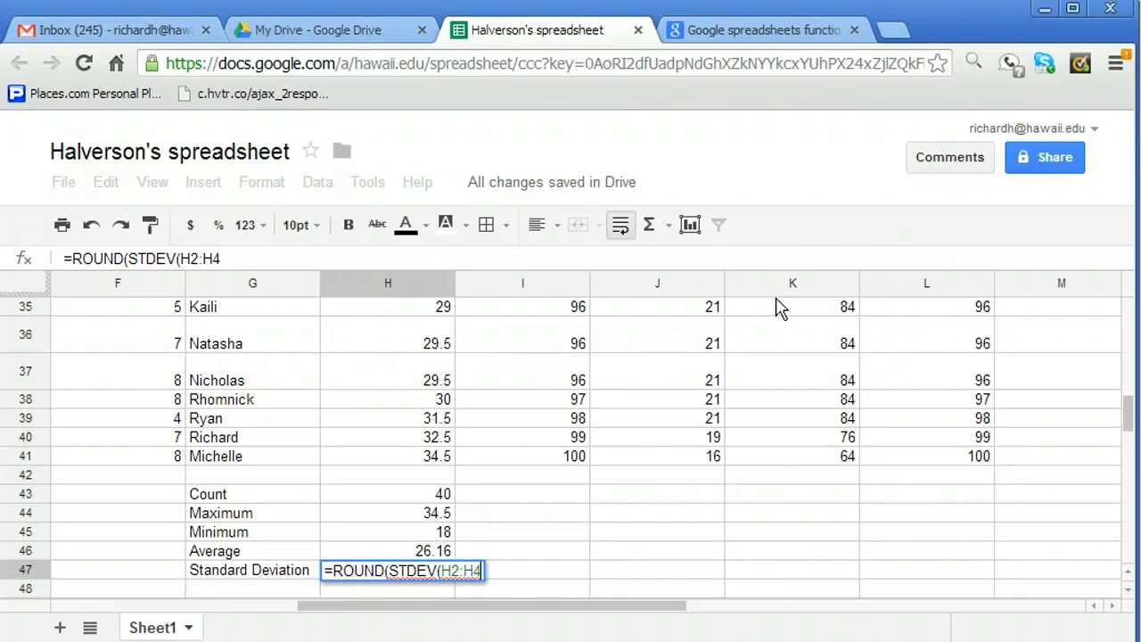
type("1)")
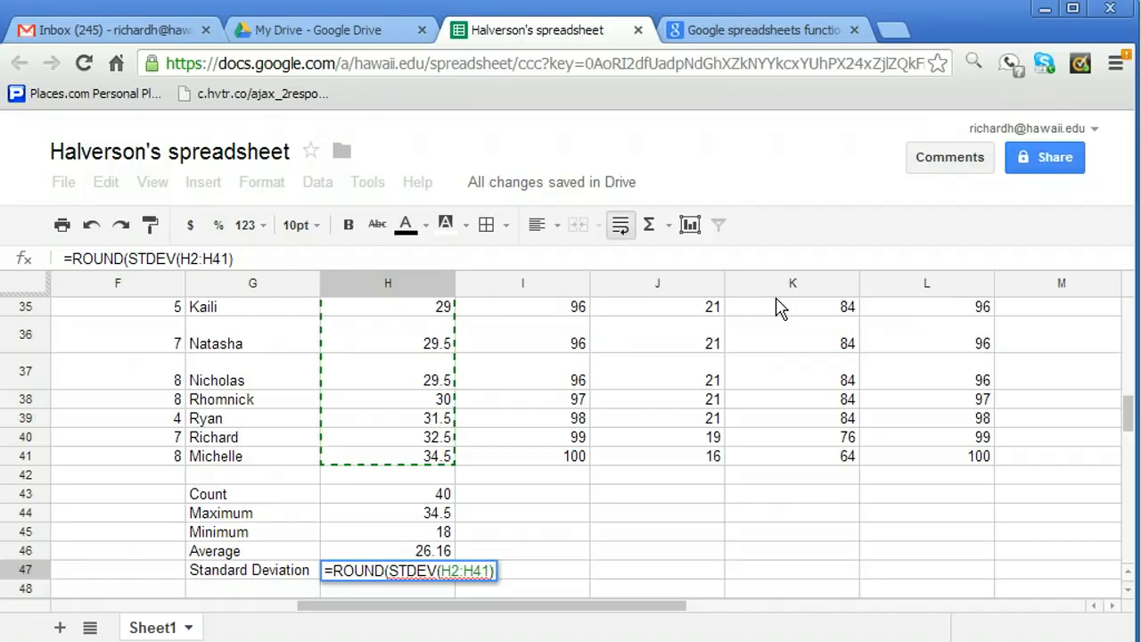
type(",2)")
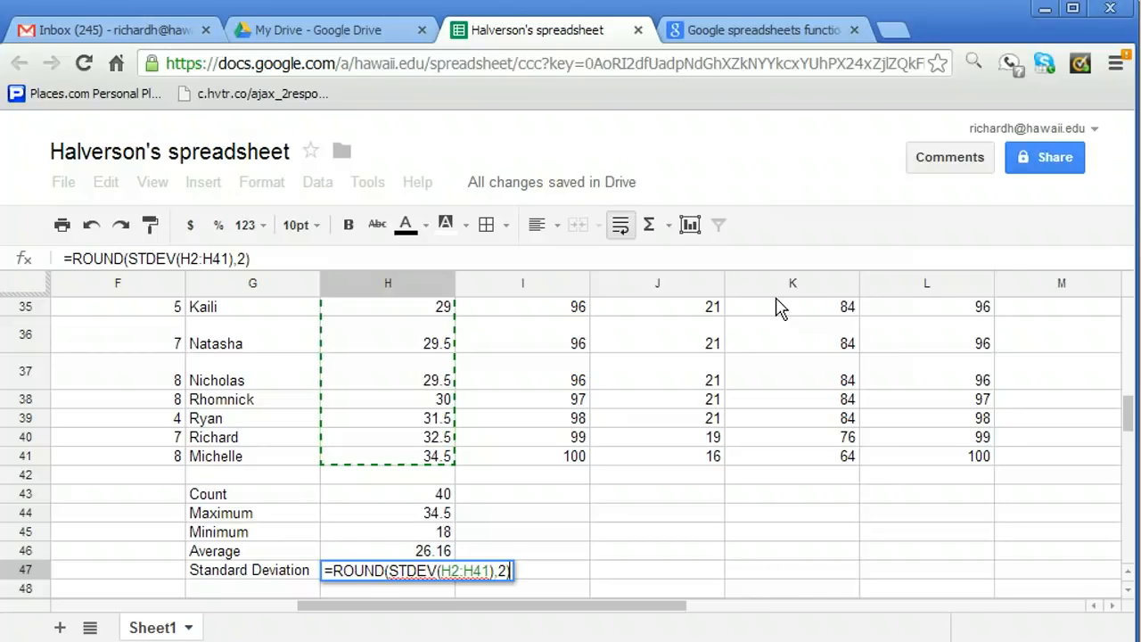
key("Return")
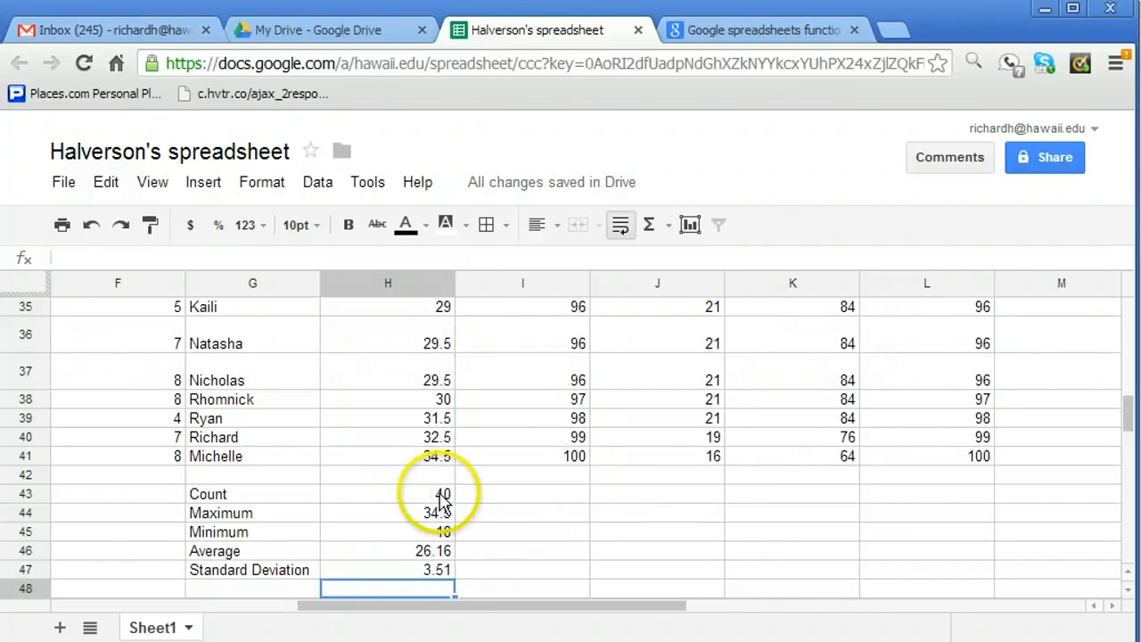
Fill the statistics formulas in H43:H47 across through column L and check the copied standard deviation formula in L47.
left_click_drag(435, 493, 434, 569)
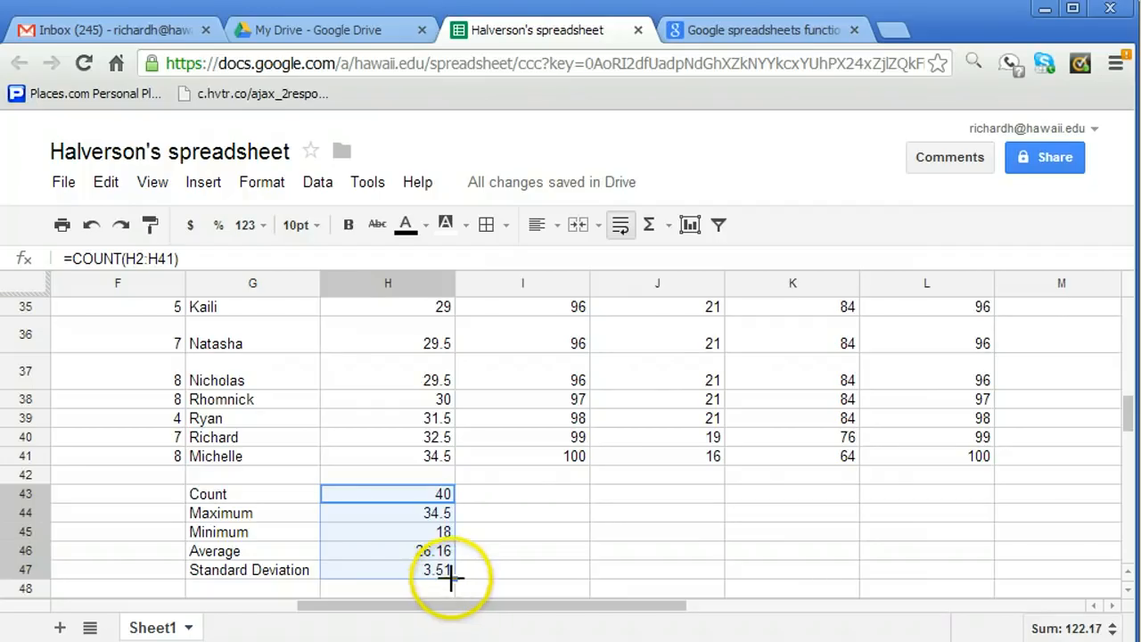
left_click_drag(453, 578, 928, 581)
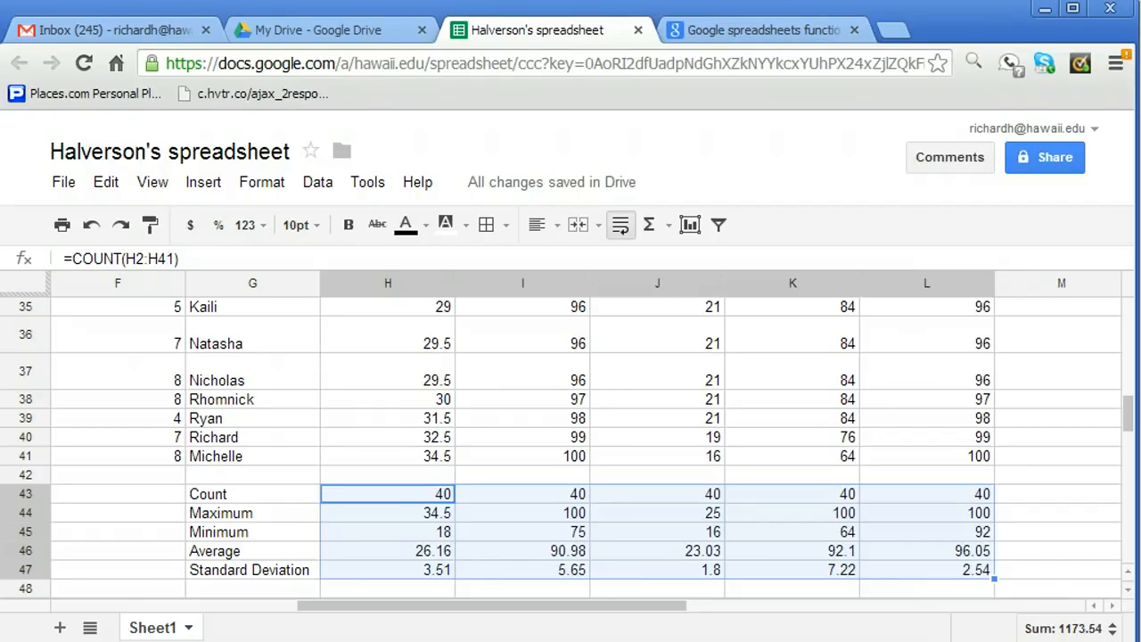
left_click(945, 571)
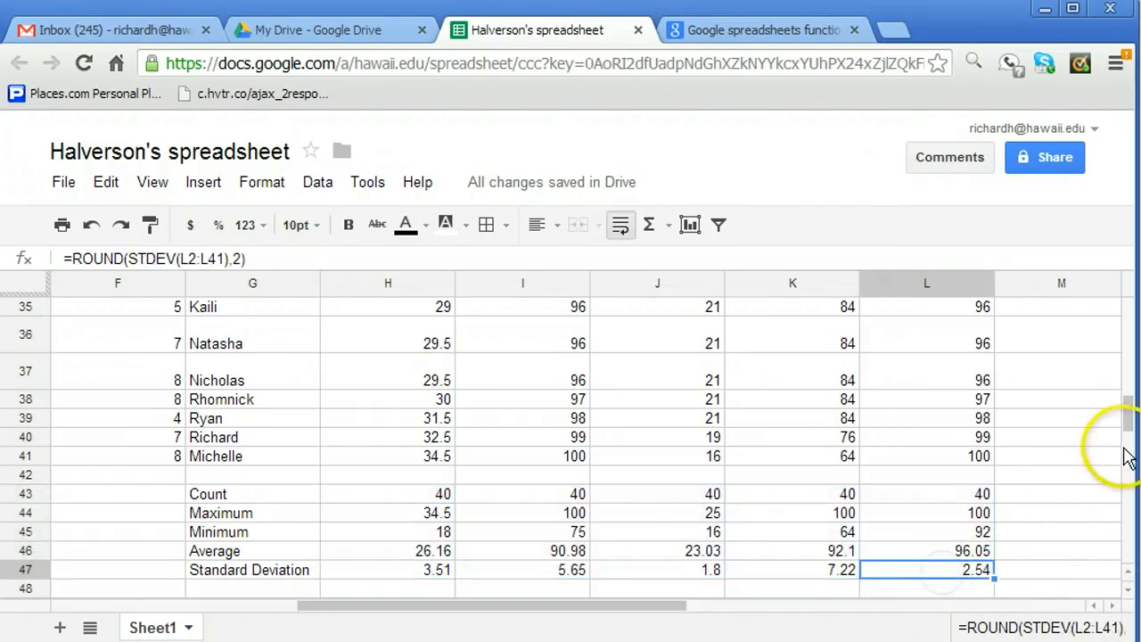
left_click_drag(1128, 420, 1128, 323)
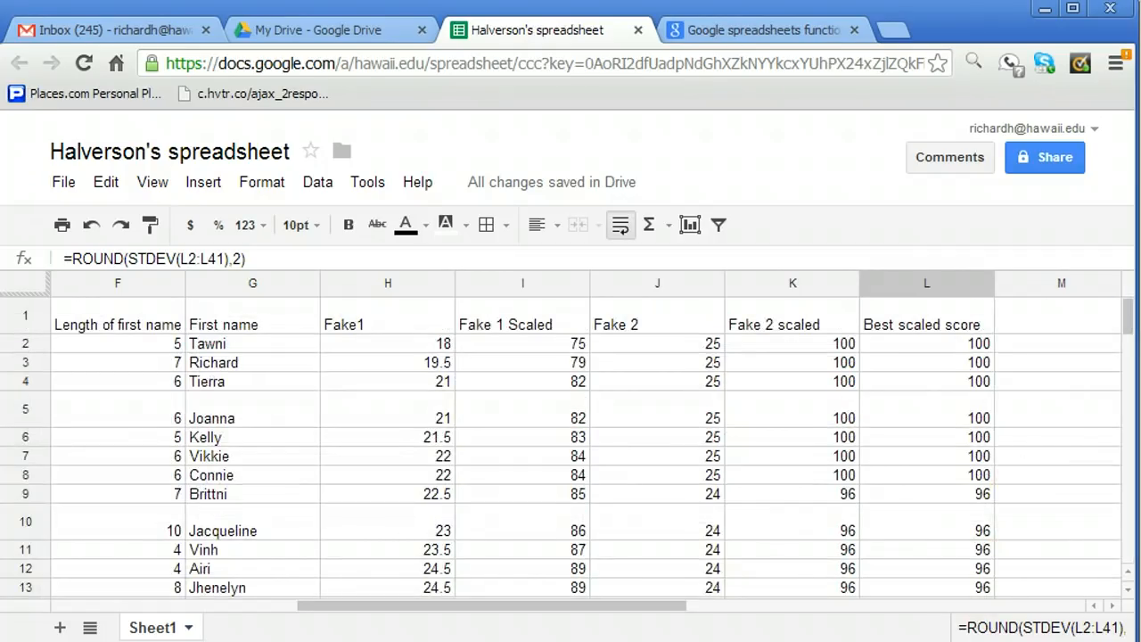